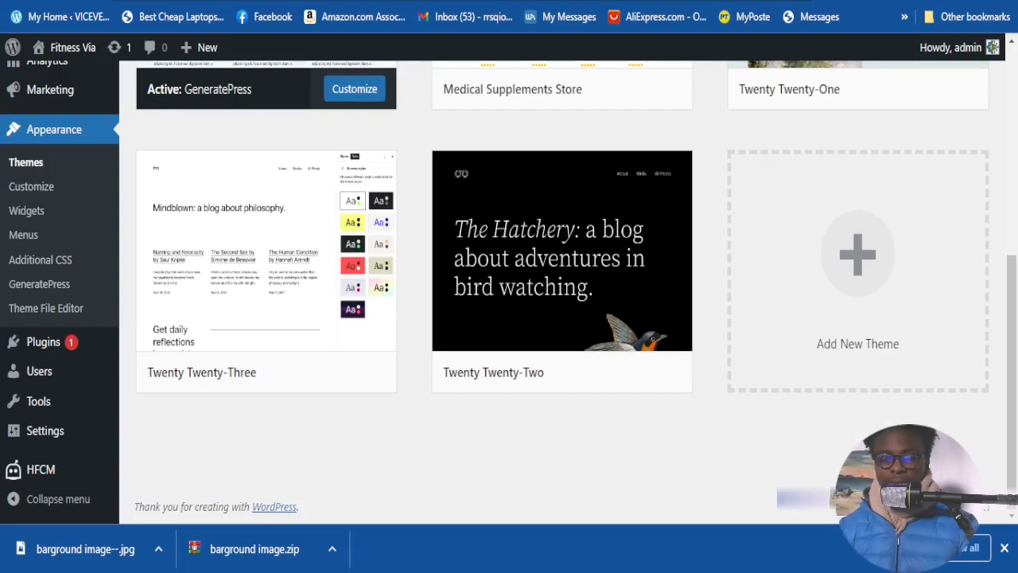
Visit the live Fitness Via site and examine the home page's navigation menu, content area, sidebar widgets and footer
scroll(60, 91, "up", 5)
mouse_move(69, 47)
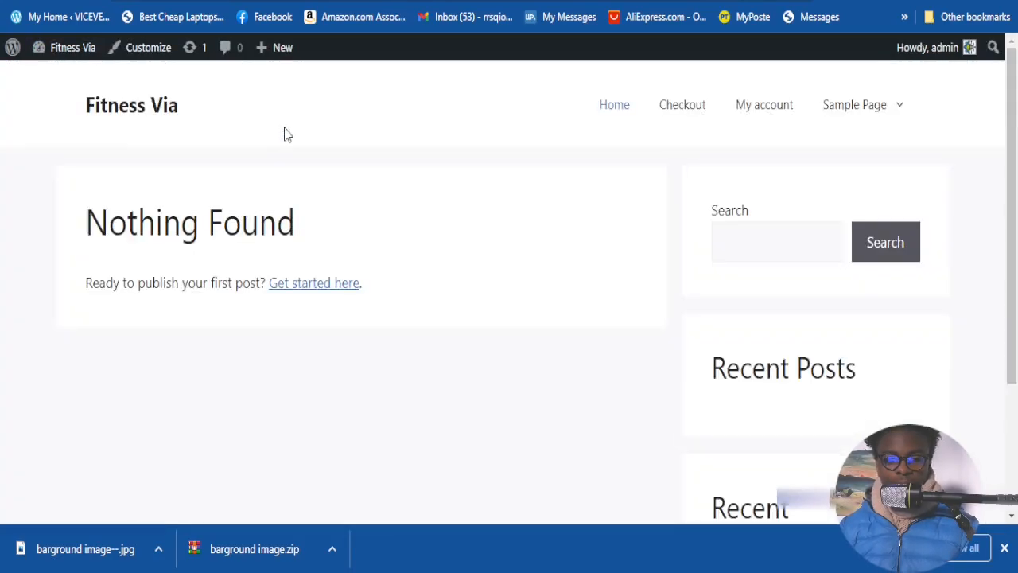
scroll(708, 234, "down", 1)
scroll(709, 234, "up", 1)
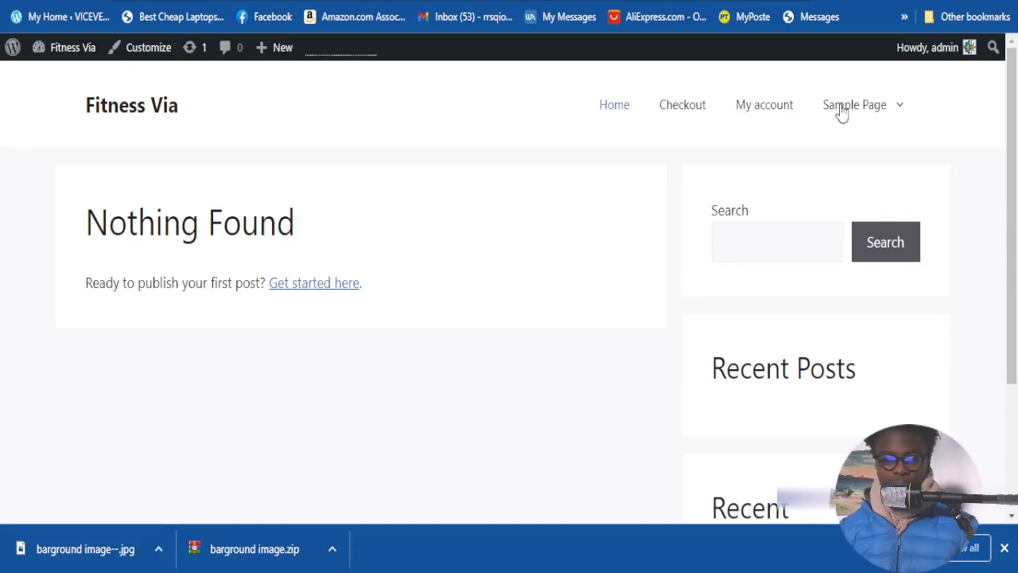
scroll(718, 372, "down", 2)
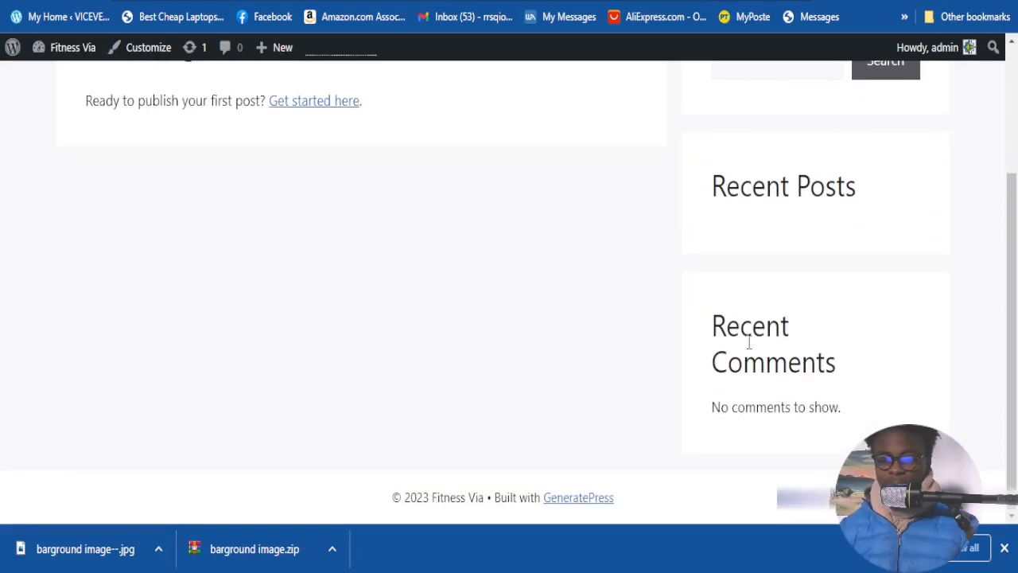
scroll(748, 342, "up", 3)
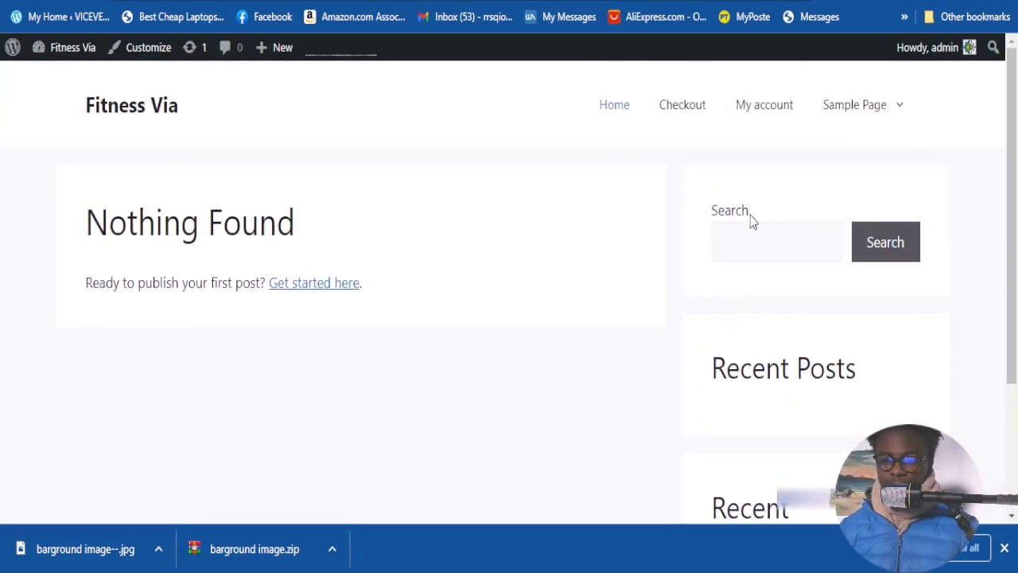
scroll(744, 278, "down", 1)
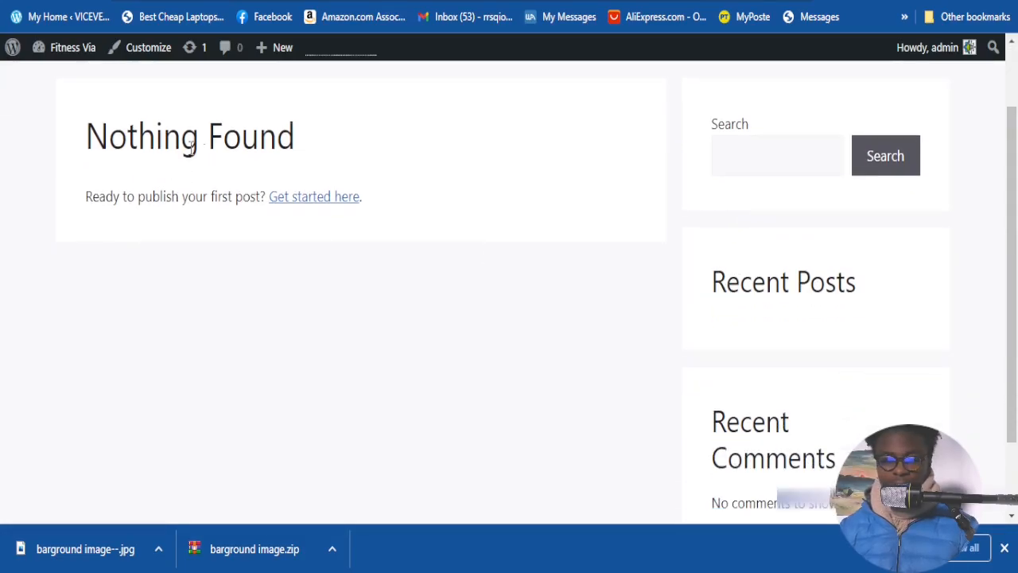
left_click_drag(215, 139, 303, 147)
left_click(316, 149)
scroll(756, 290, "down", 1)
scroll(763, 342, "up", 2)
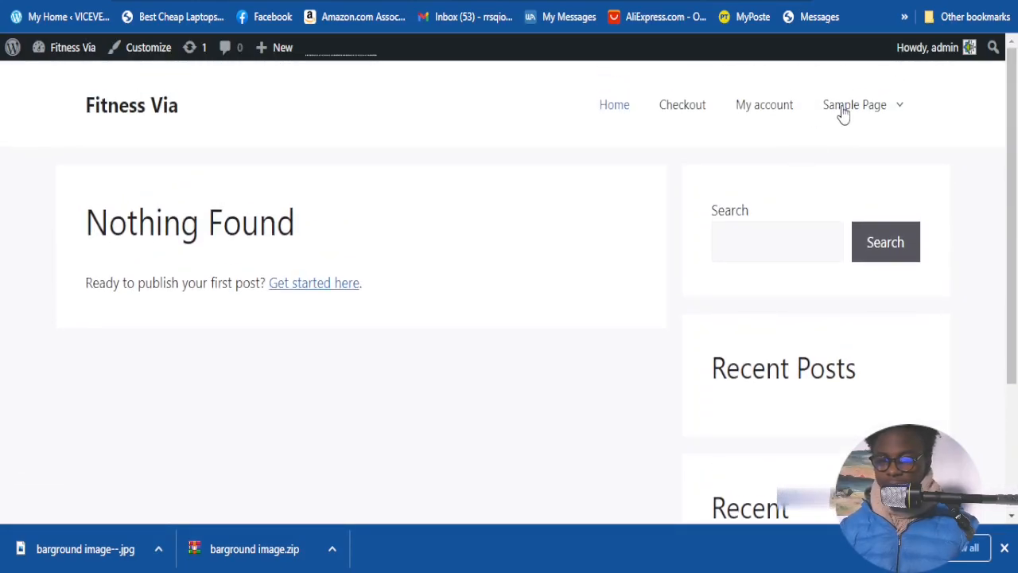
Open the Sample Page from the site's navigation and look over its content
mouse_move(847, 114)
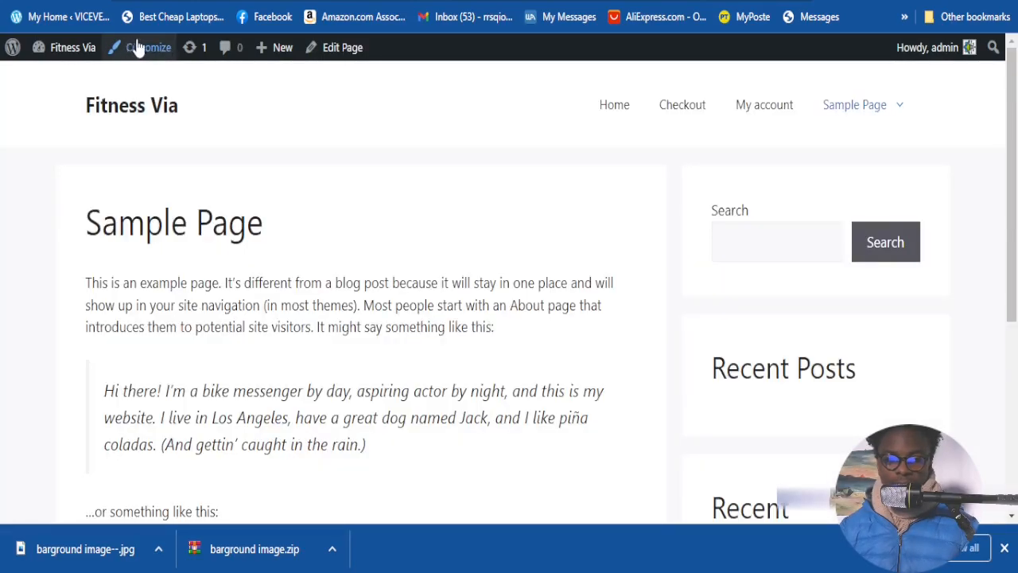
scroll(278, 238, "down", 1)
scroll(280, 242, "up", 1)
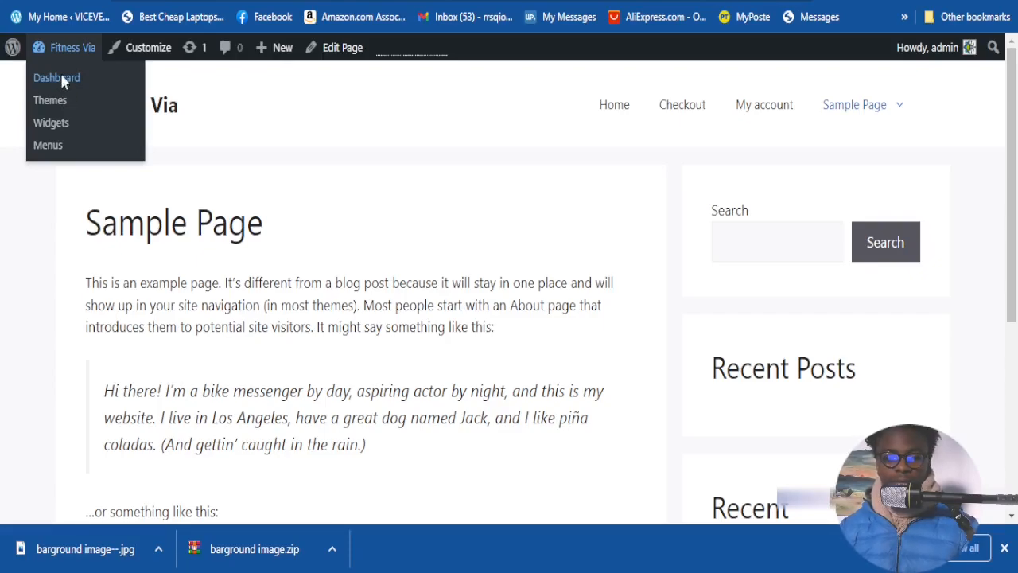
Return to the admin dashboard and open the theme customizer for the active GeneratePress theme
left_click(62, 79)
scroll(80, 358, "down", 1)
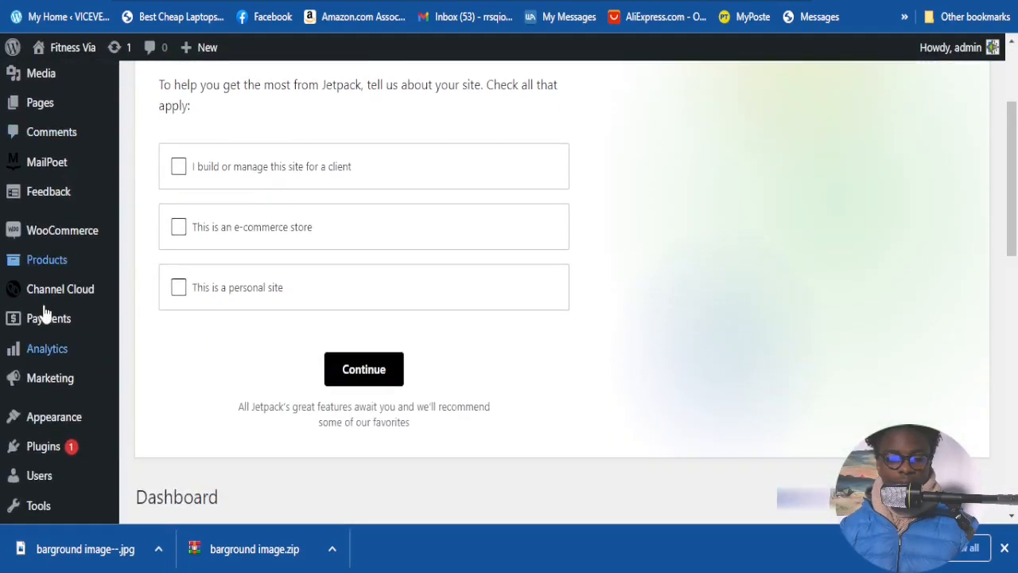
scroll(50, 337, "down", 1)
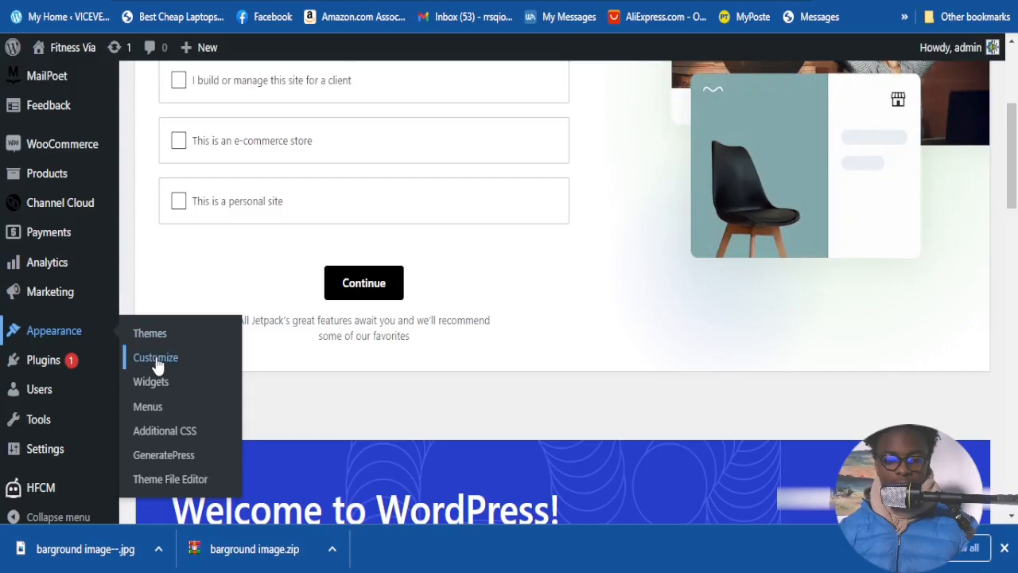
left_click(70, 338)
scroll(63, 334, "down", 2)
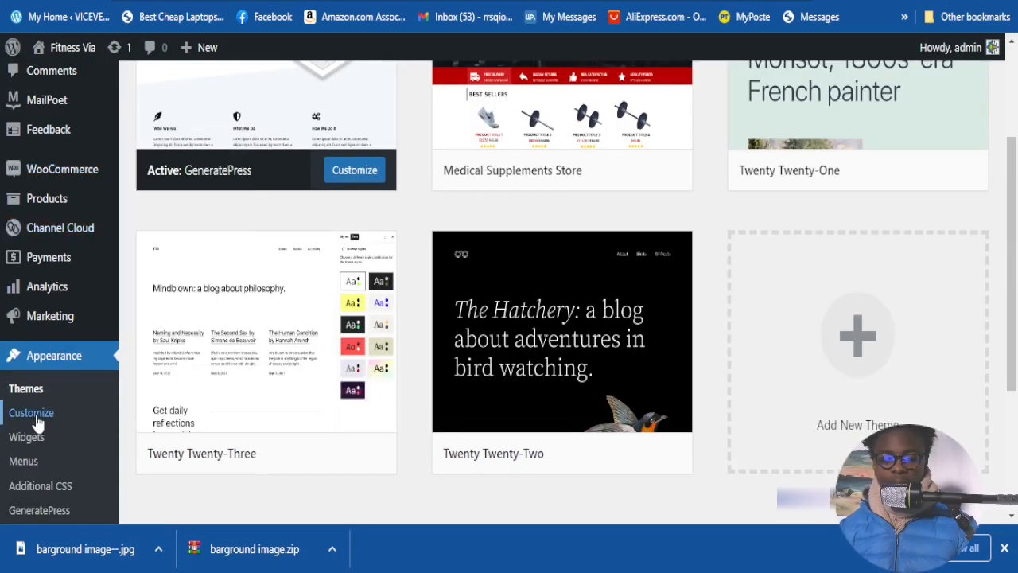
scroll(450, 350, "down", 3)
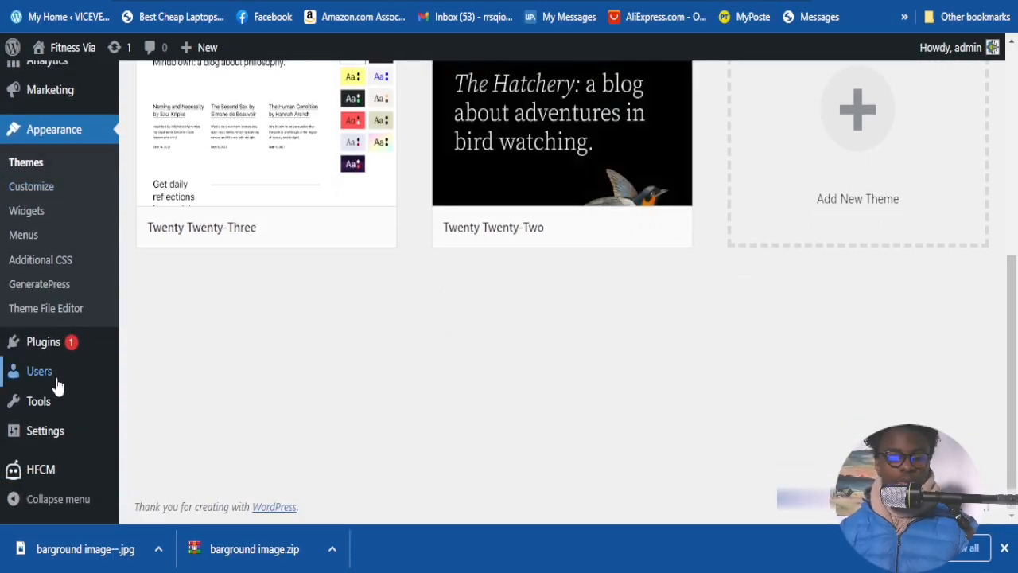
scroll(57, 386, "up", 2)
scroll(57, 384, "up", 2)
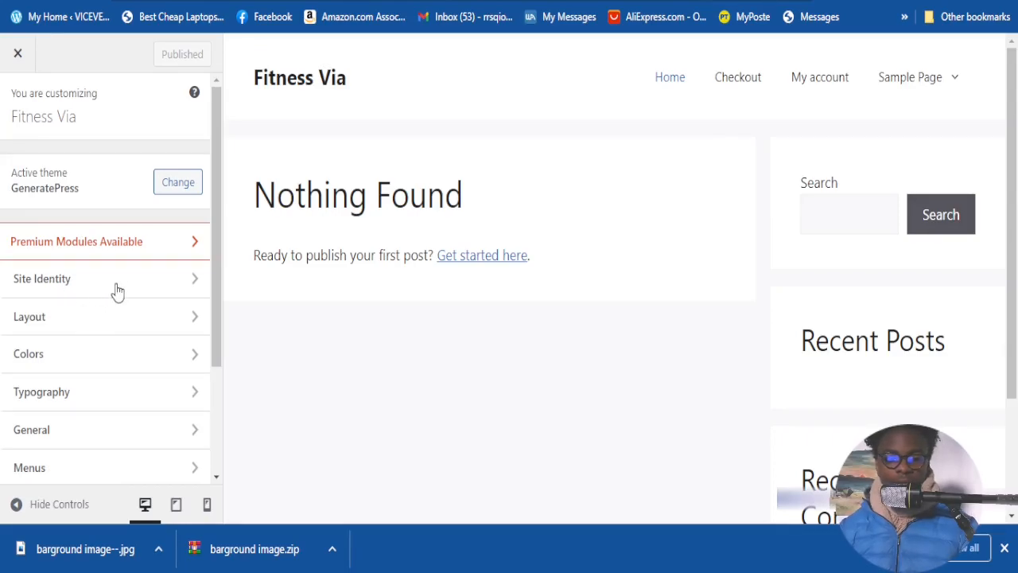
Review the customizer sections and the General settings, and return to the section list
scroll(127, 299, "down", 1)
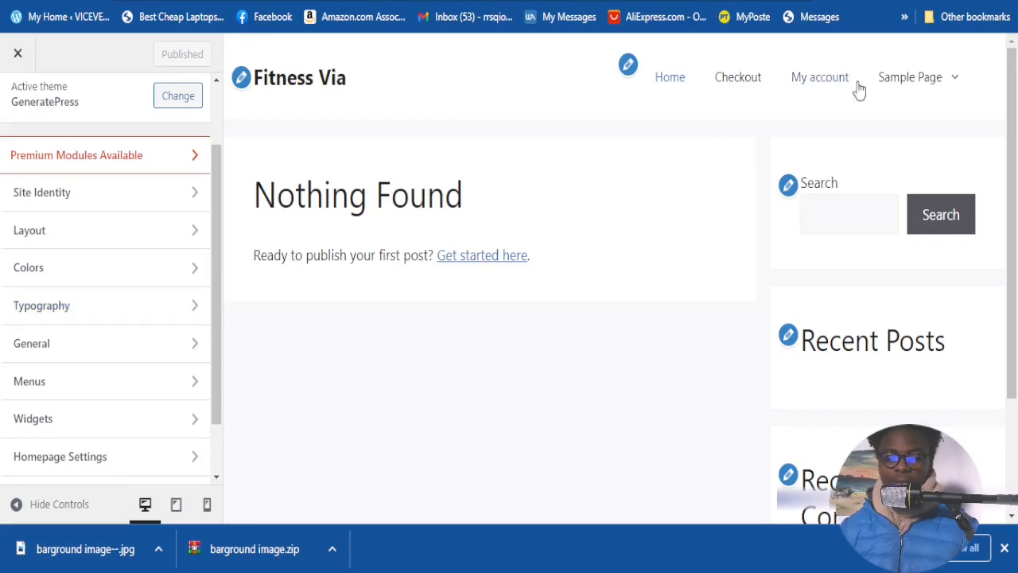
scroll(62, 326, "down", 2)
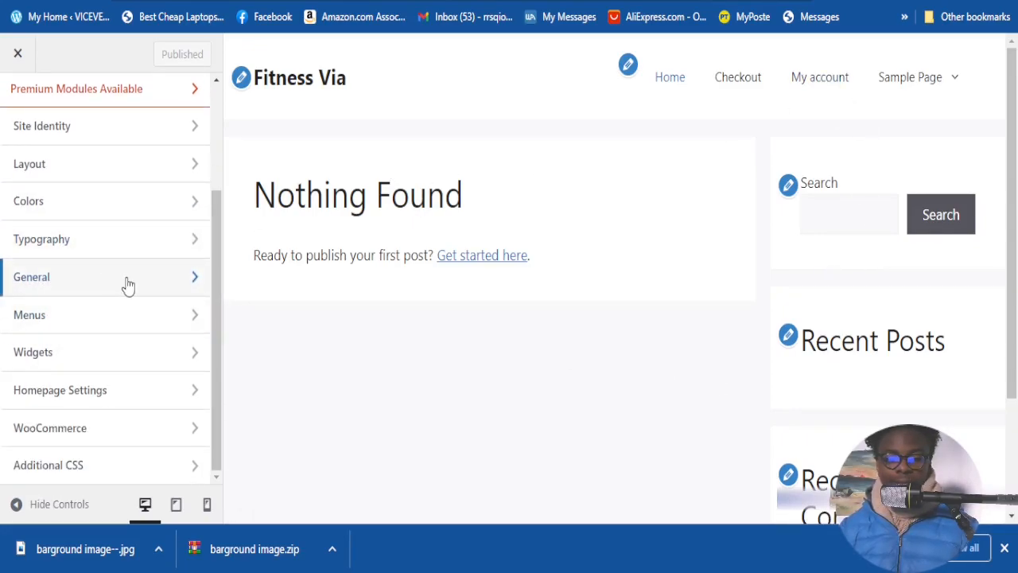
left_click(171, 286)
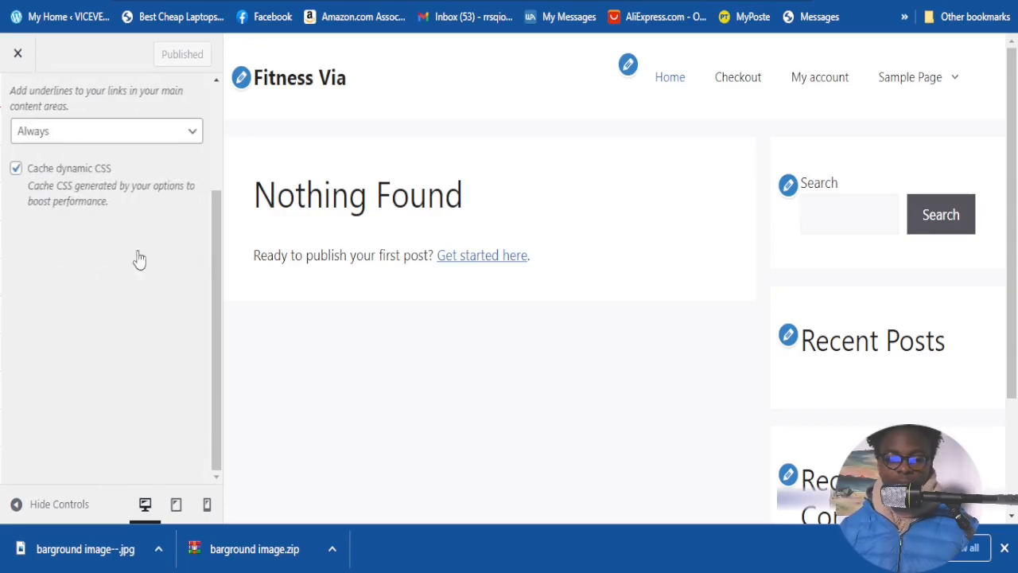
scroll(18, 73, "up", 3)
left_click(21, 104)
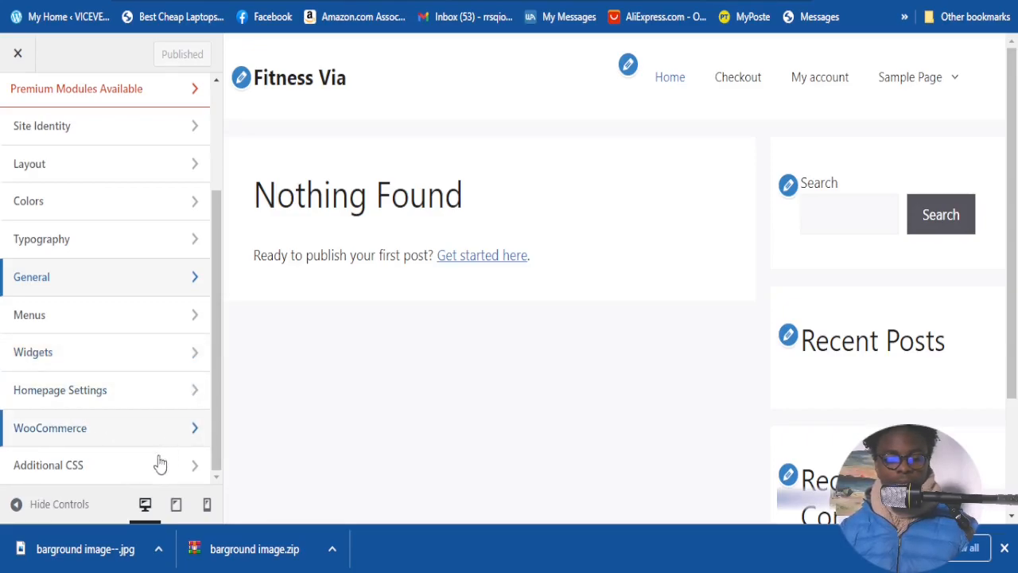
Add a font in the customizer's Typography settings and choose the Helvetica system font for it
scroll(124, 265, "up", 2)
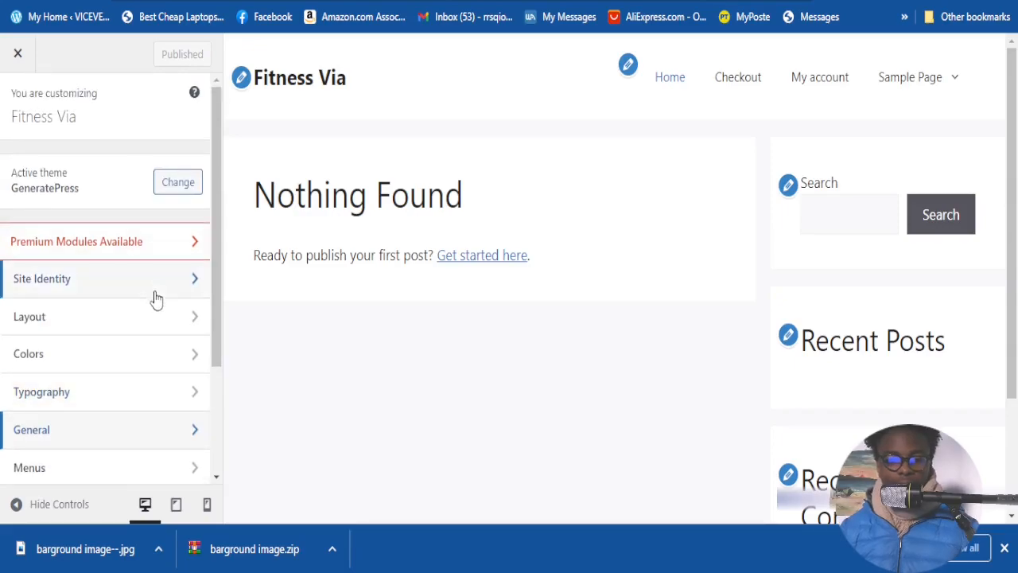
scroll(124, 318, "down", 1)
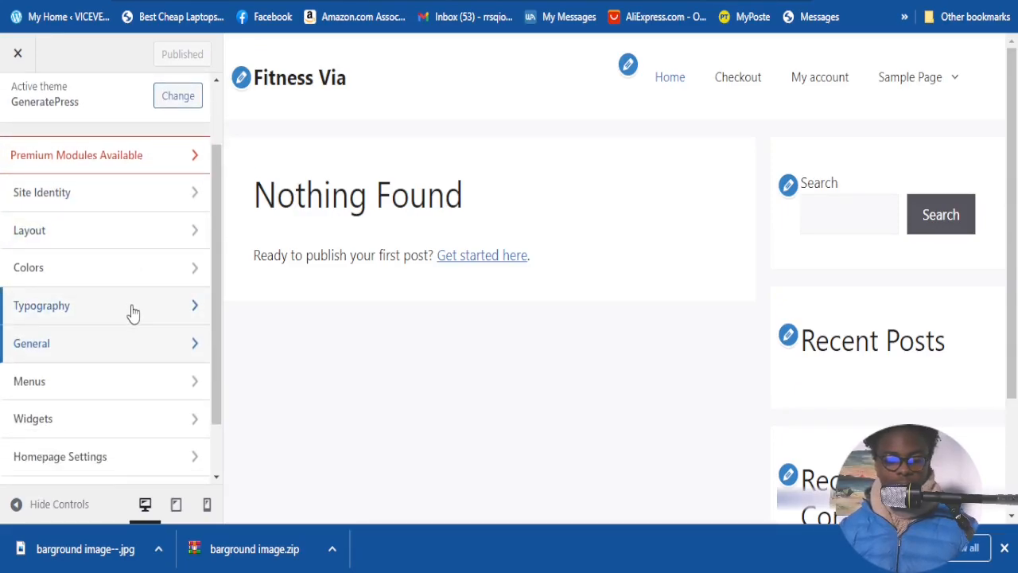
left_click(185, 309)
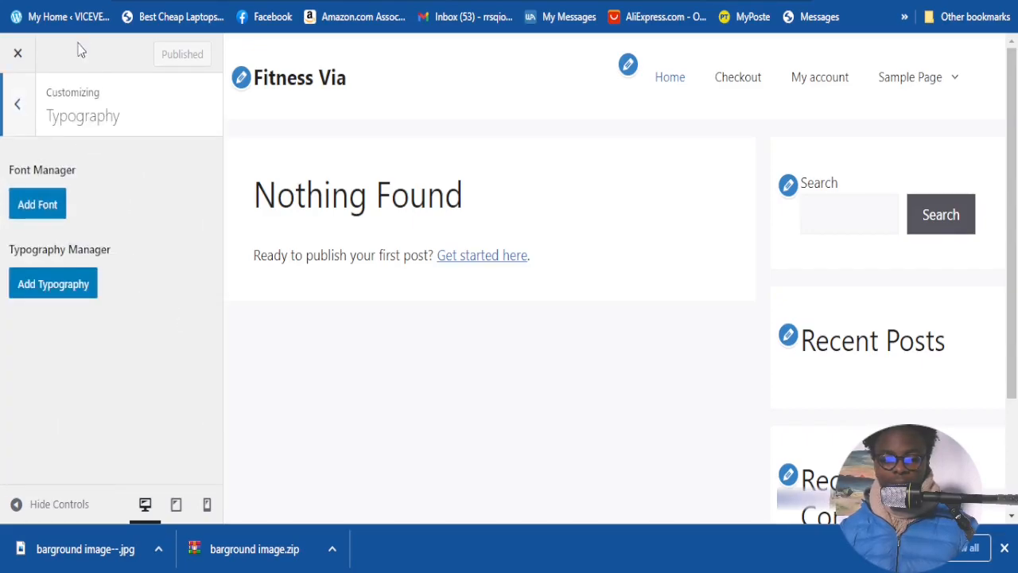
left_click(35, 213)
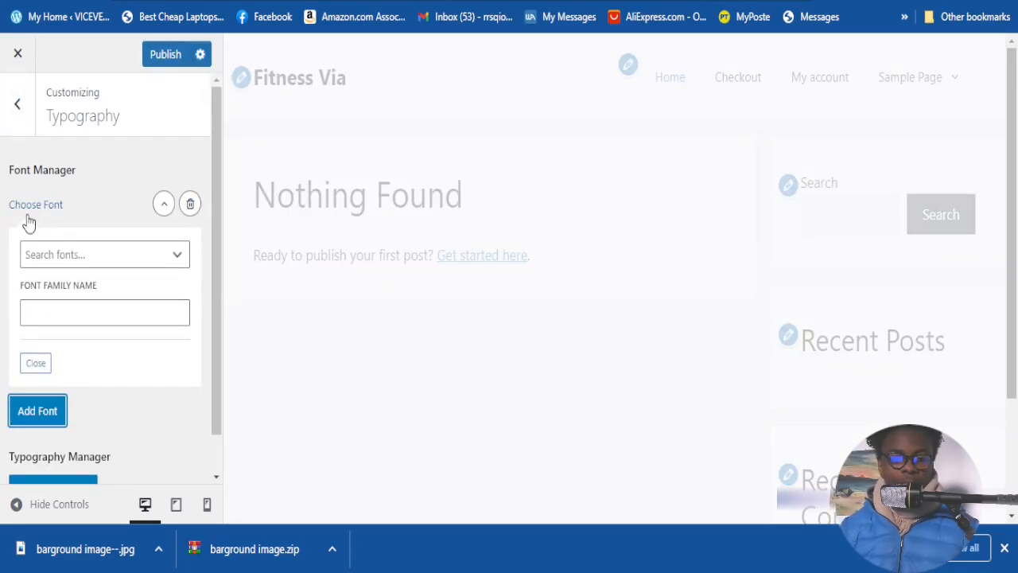
left_click(178, 261)
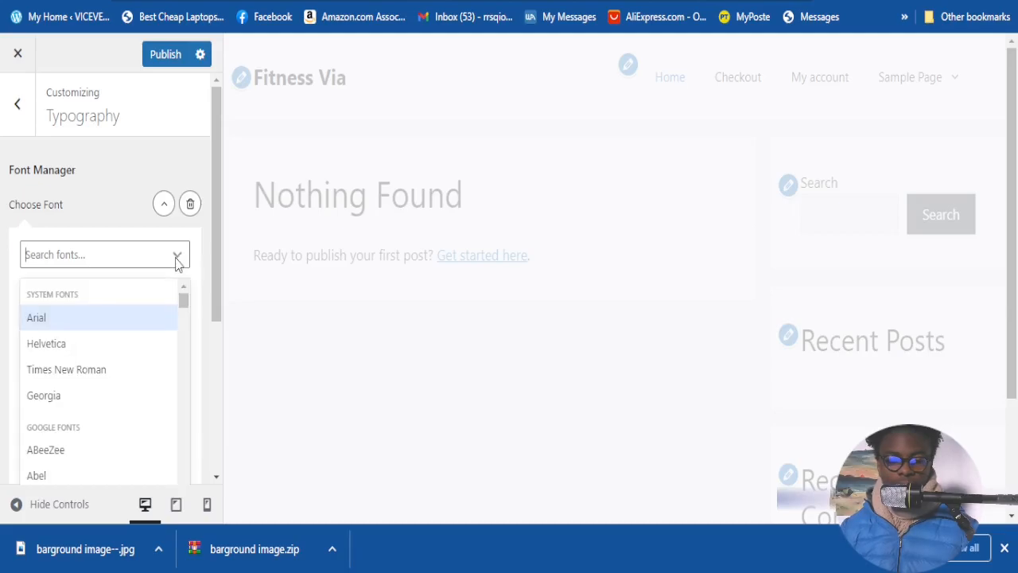
key("Down")
left_click(60, 259)
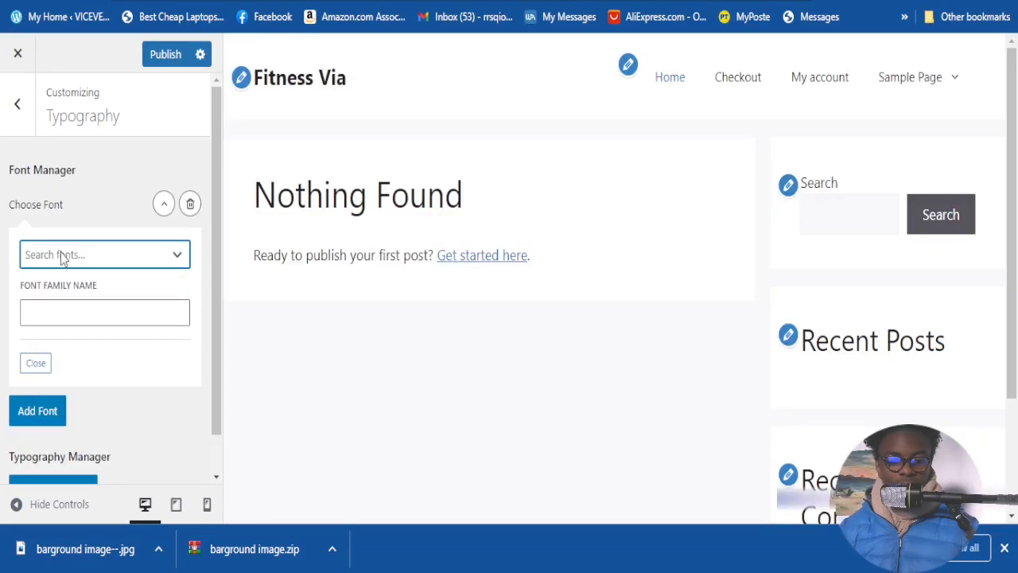
left_click(136, 262)
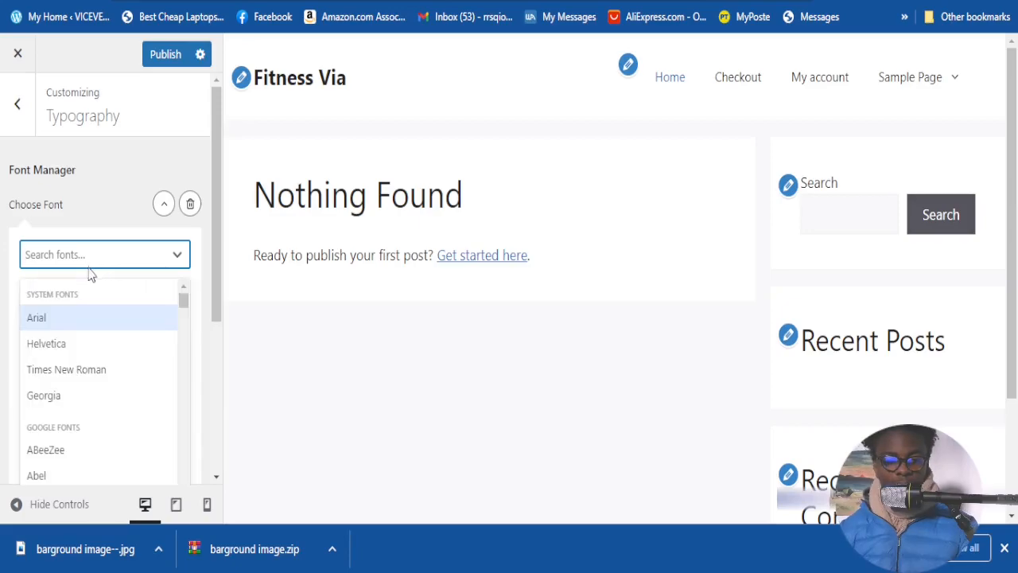
left_click(60, 344)
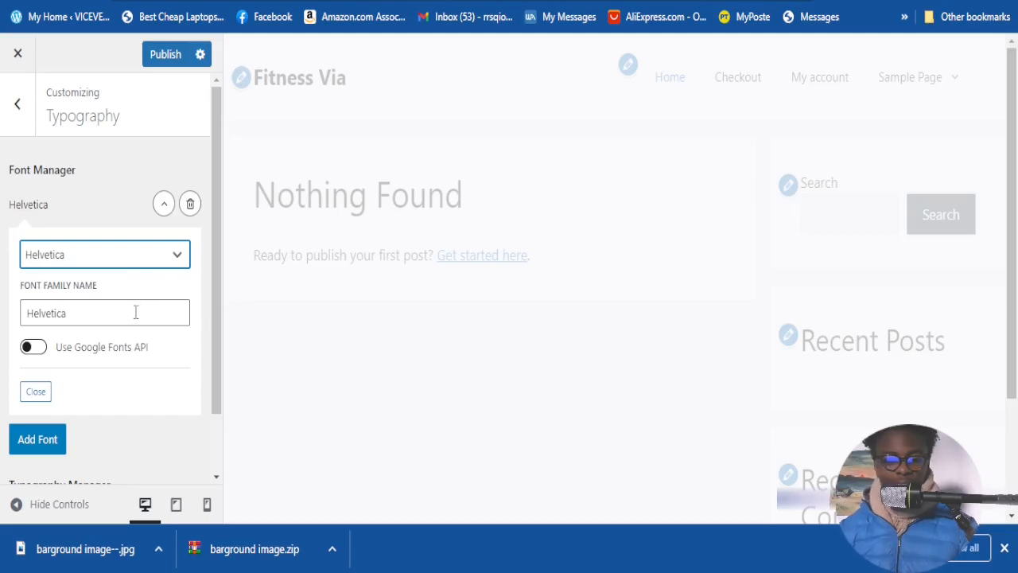
Enable the Google Fonts API option for the Helvetica font
scroll(131, 322, "down", 1)
scroll(88, 283, "down", 1)
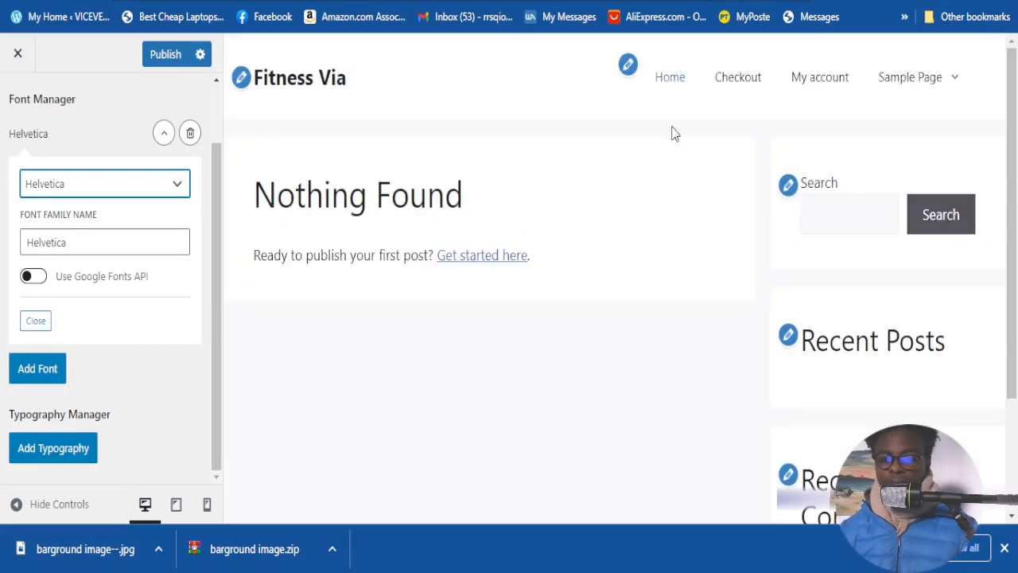
scroll(533, 316, "down", 1)
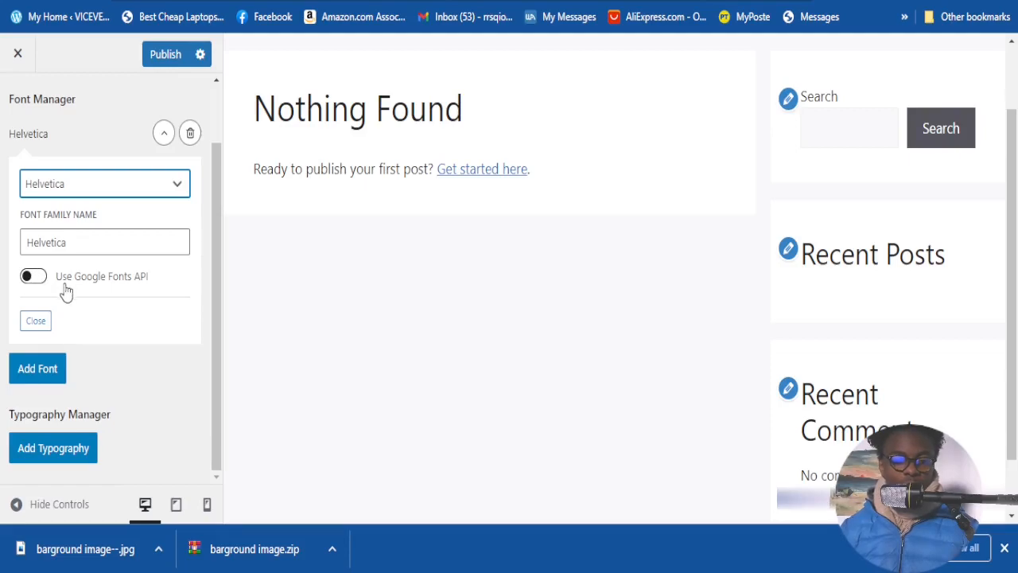
scroll(32, 285, "down", 1)
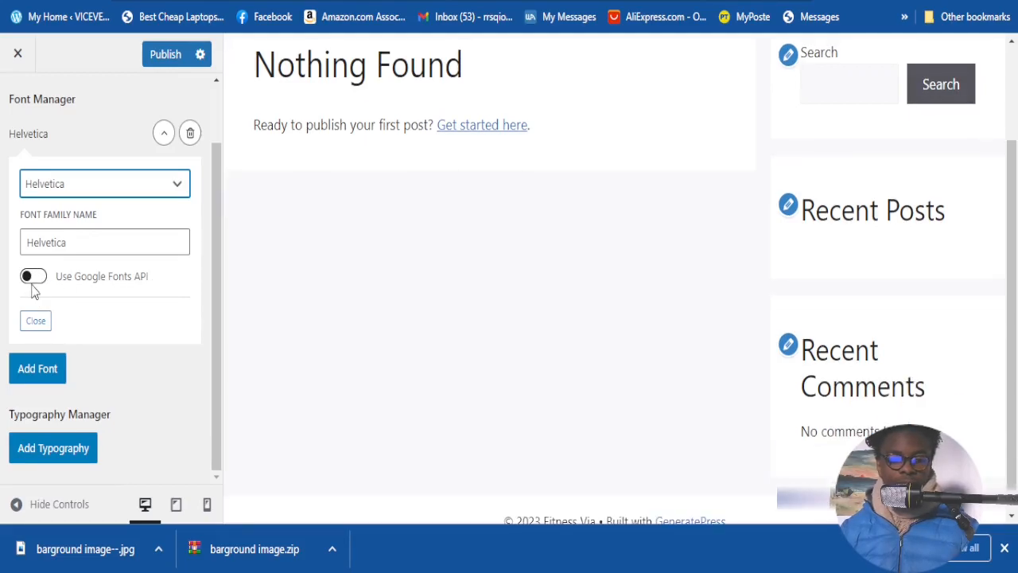
scroll(512, 209, "up", 2)
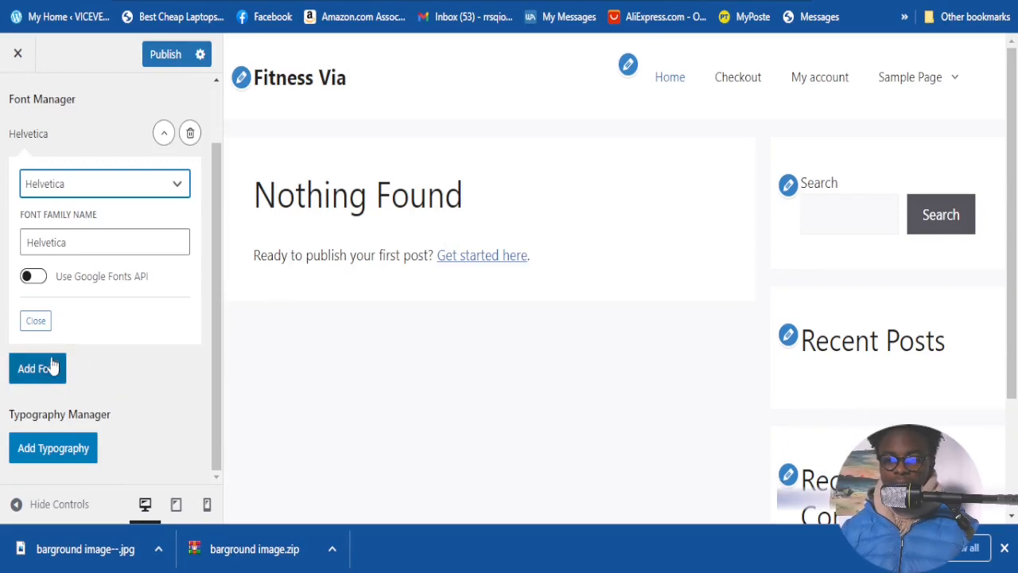
left_click(32, 278)
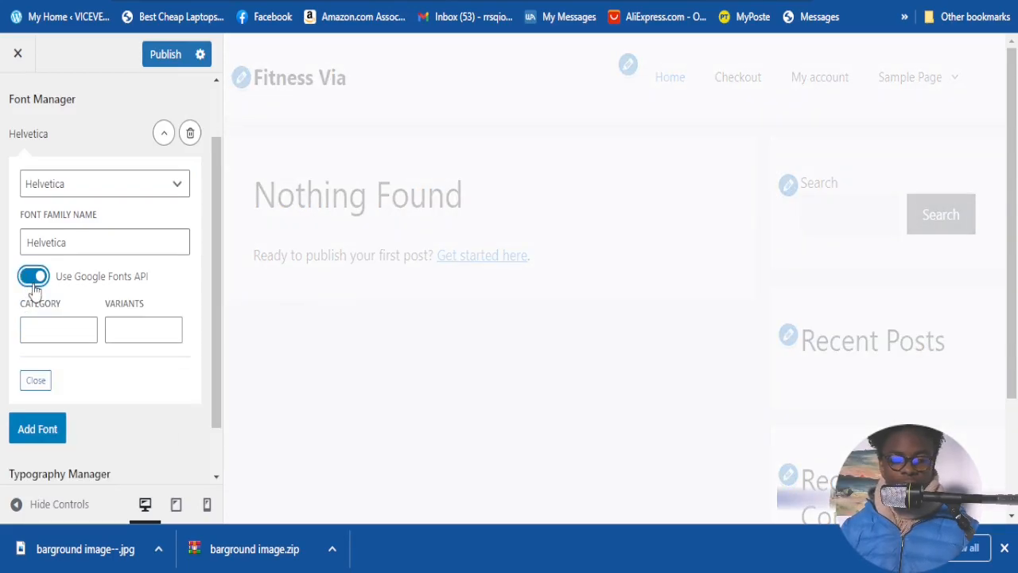
Add a second, blank font entry in the Font Manager
scroll(39, 390, "down", 2)
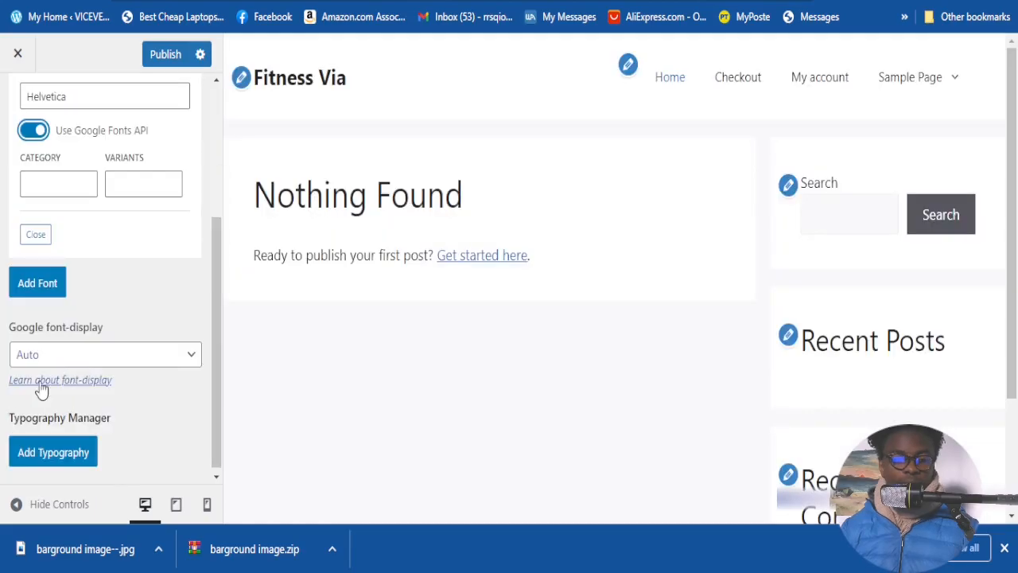
left_click(34, 288)
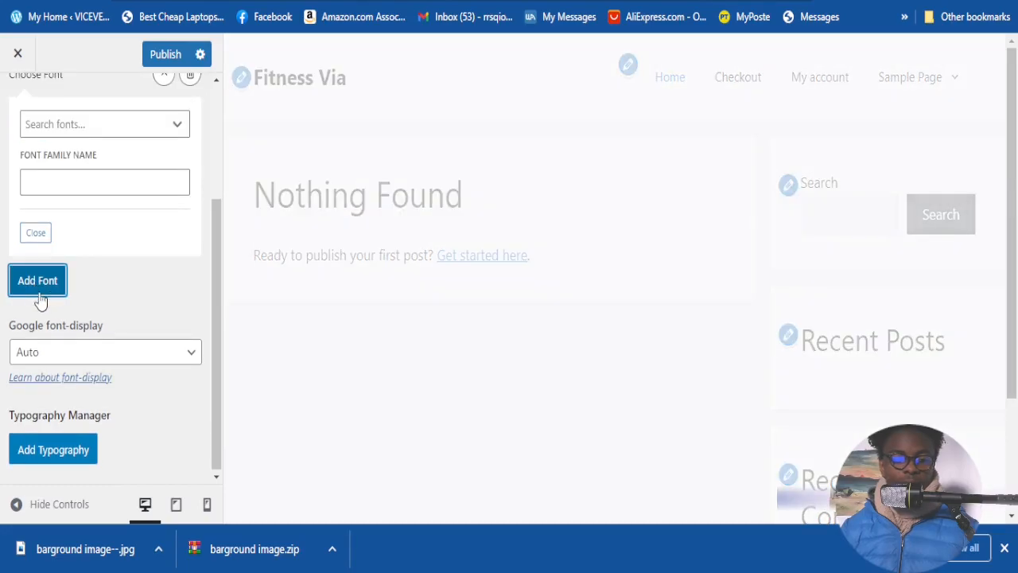
scroll(41, 300, "down", 1)
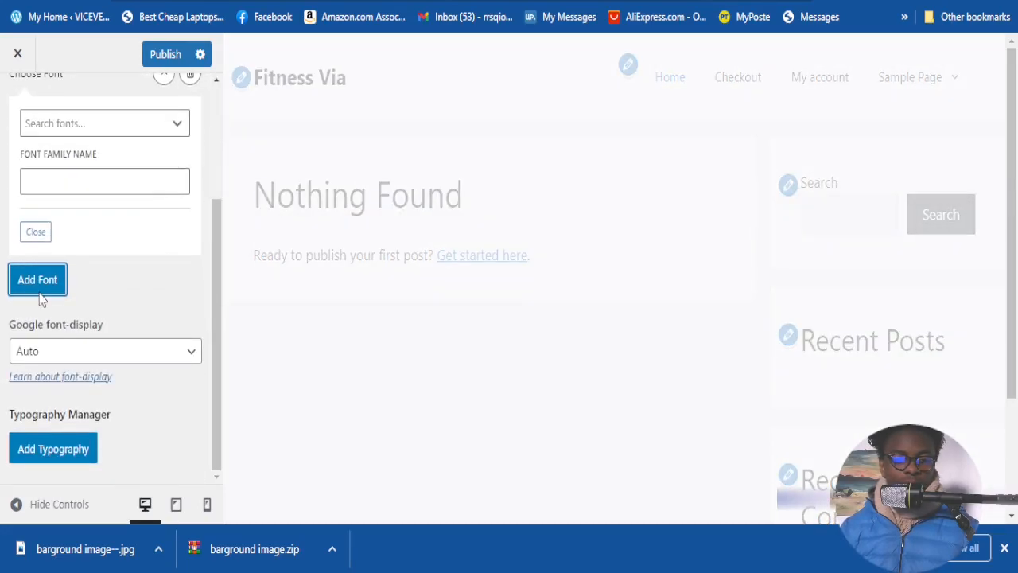
Add a typography entry in the Typography Manager and set its target element to HTML
scroll(40, 300, "up", 3)
scroll(40, 300, "down", 1)
scroll(182, 415, "down", 2)
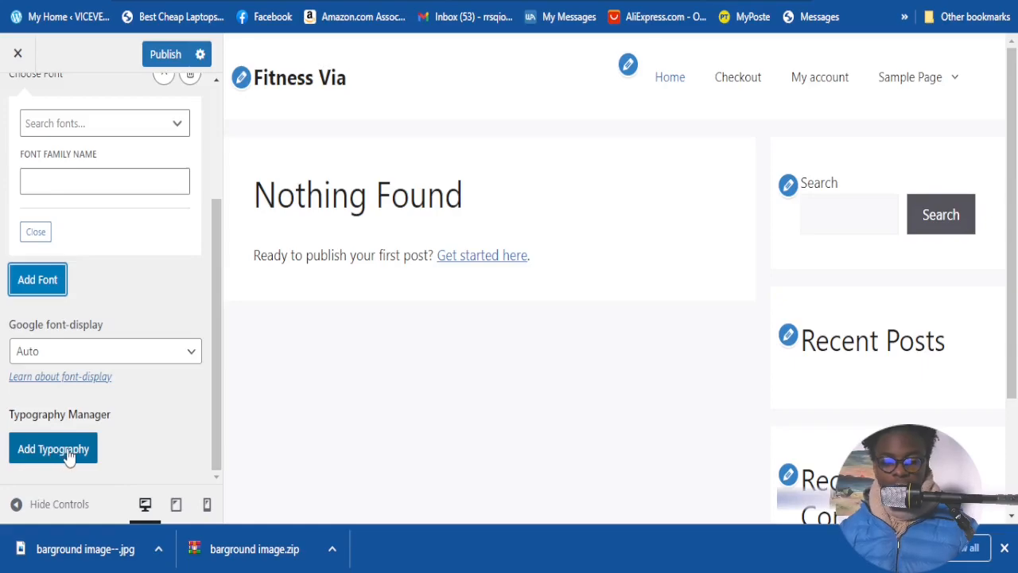
left_click(70, 452)
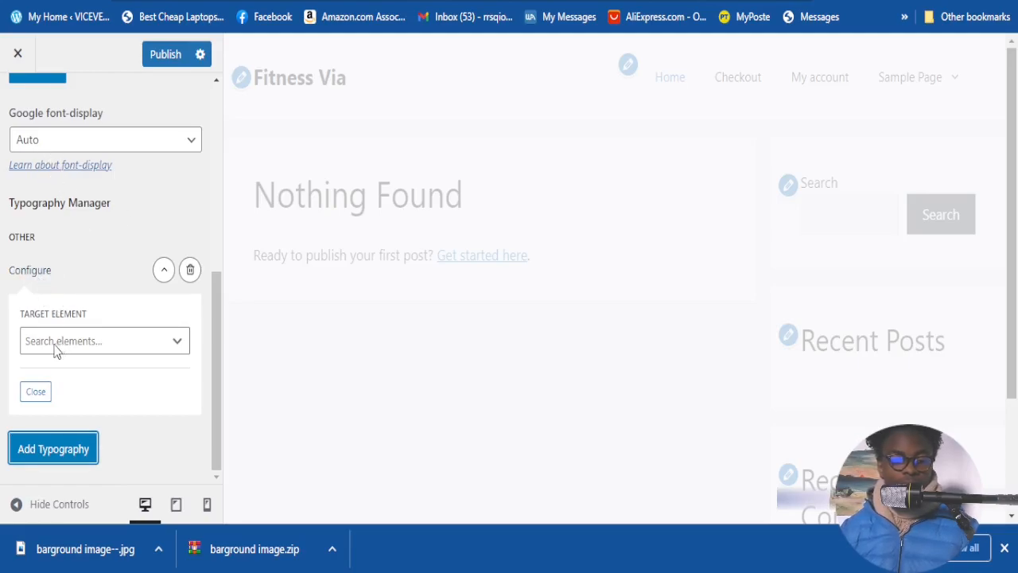
left_click(177, 344)
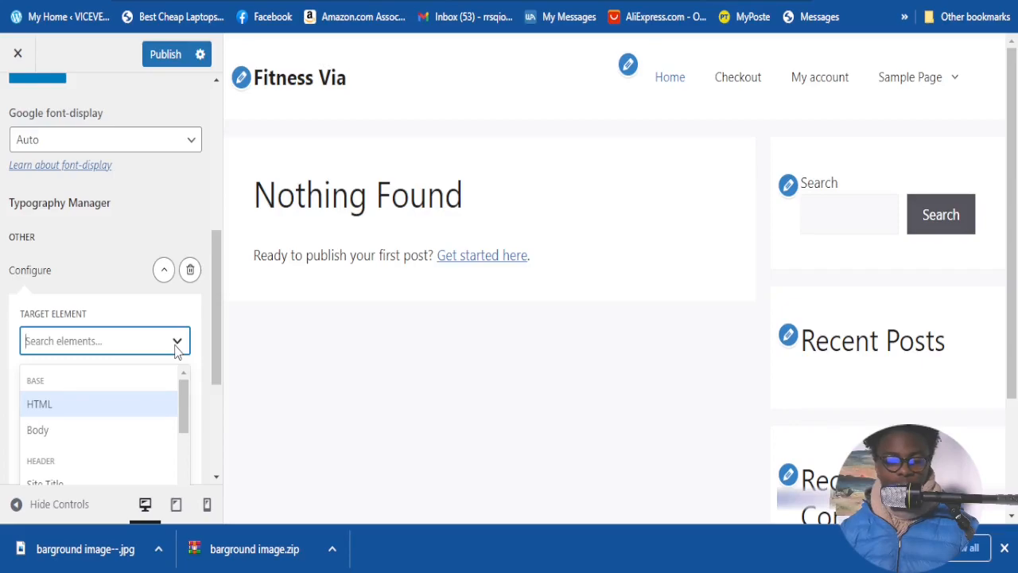
scroll(177, 350, "down", 1)
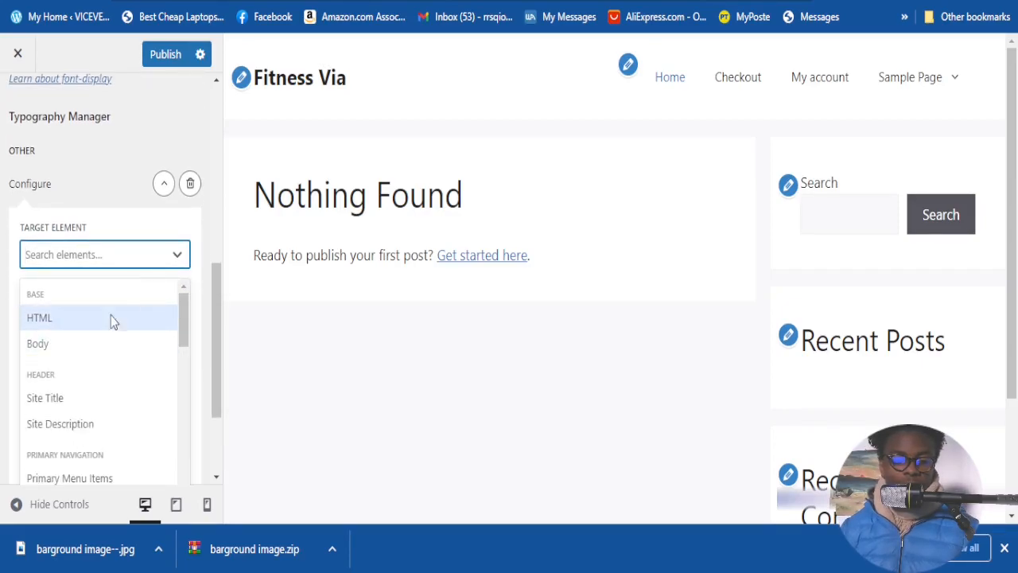
left_click(63, 326)
left_click(63, 326)
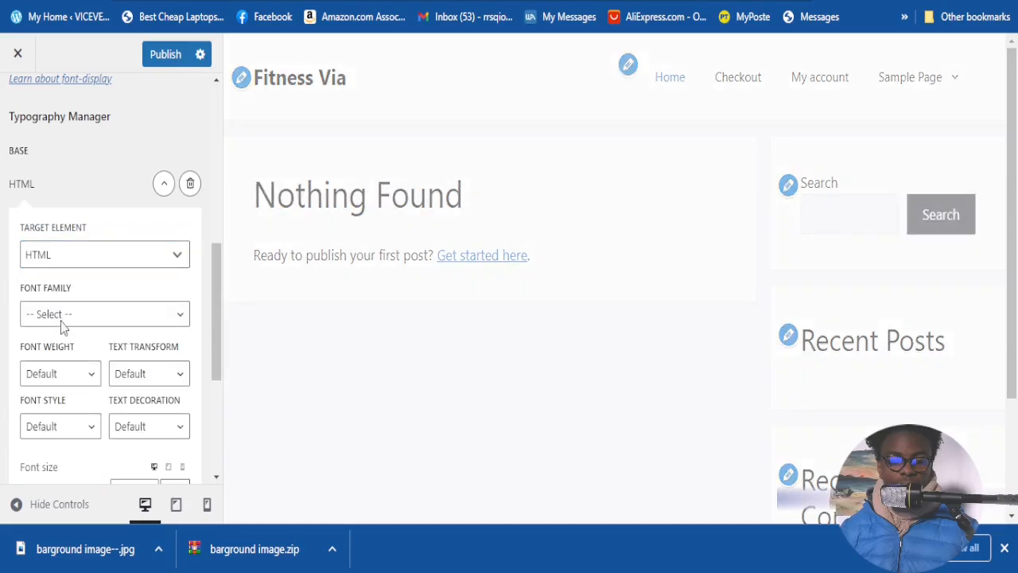
Set the HTML typography's font family to Inherit and close the entry
left_click(174, 322)
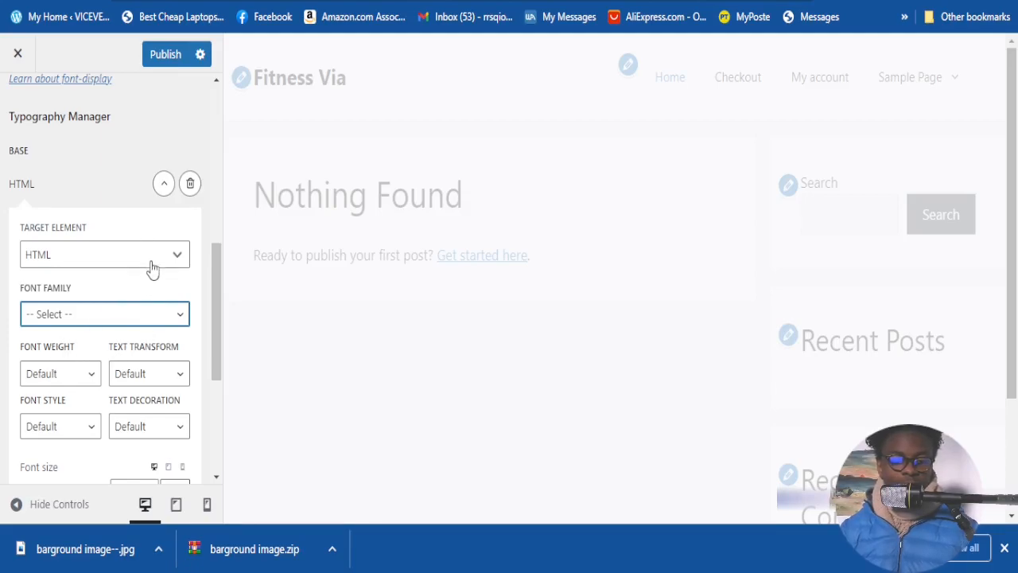
left_click(130, 374)
scroll(136, 382, "down", 2)
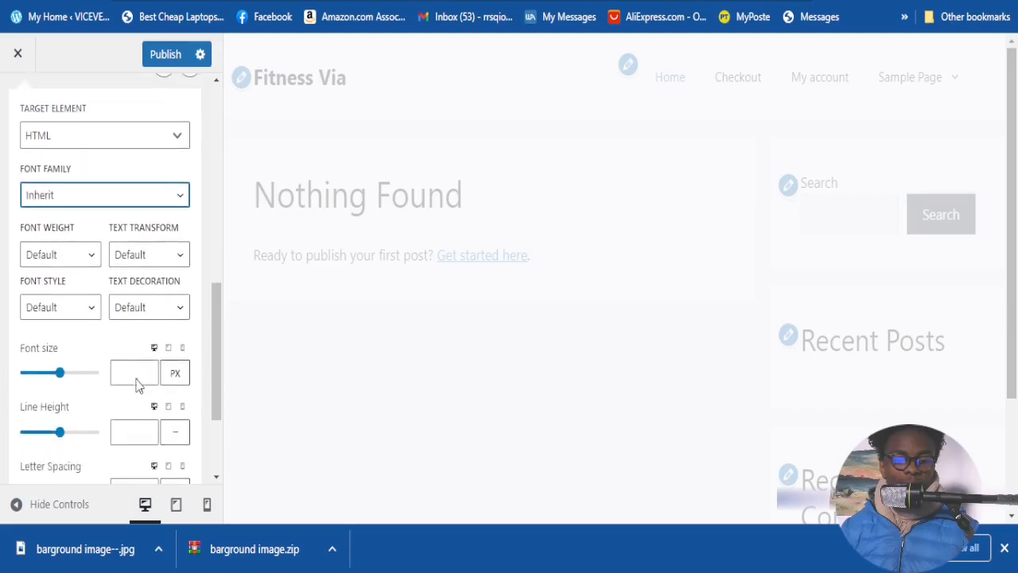
scroll(152, 390, "down", 2)
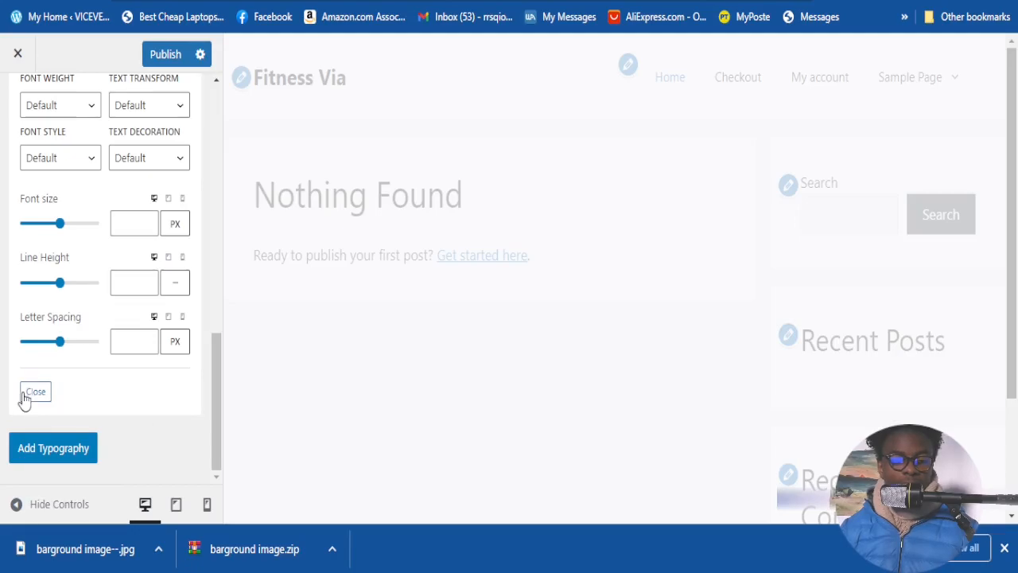
left_click(42, 445)
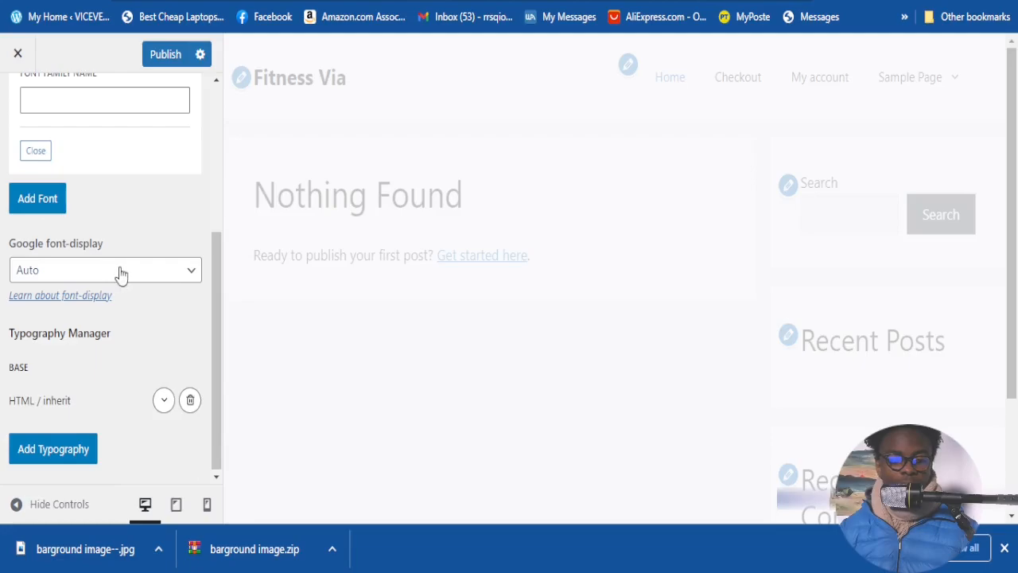
Reopen the HTML typography entry, change its target element to Body and set the font family to Helvetica
left_click(163, 407)
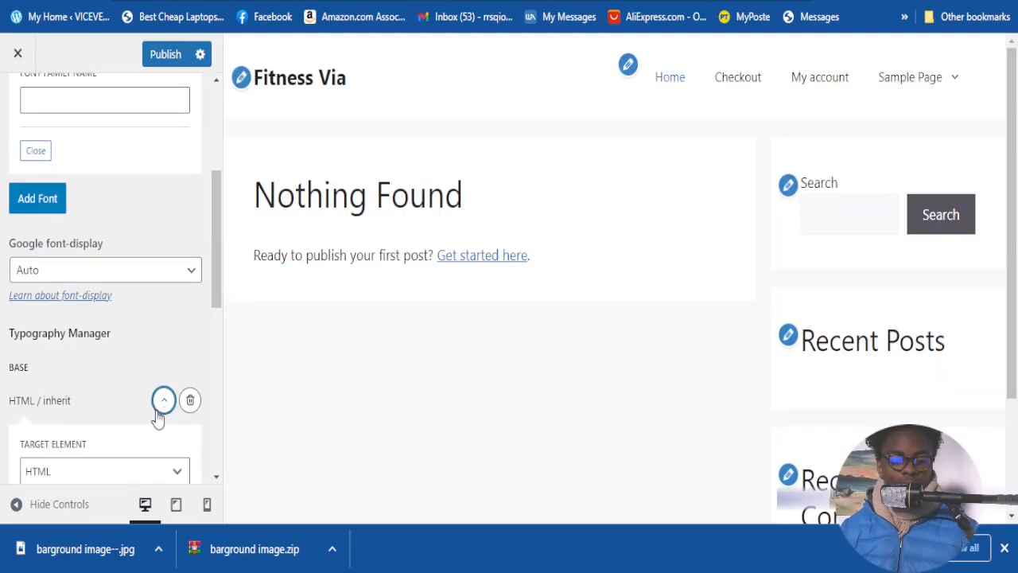
scroll(111, 438, "down", 4)
scroll(88, 380, "down", 1)
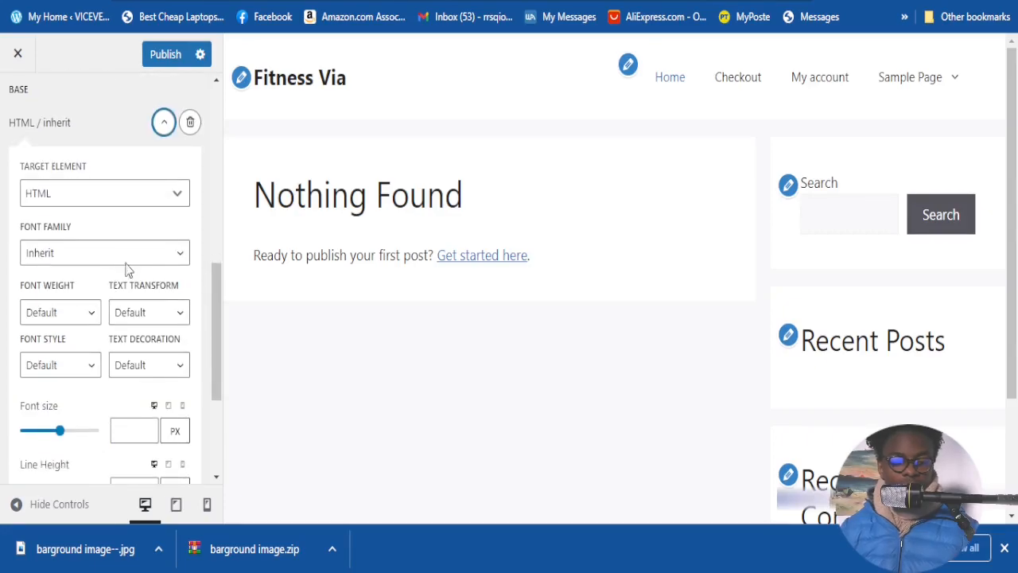
left_click(178, 199)
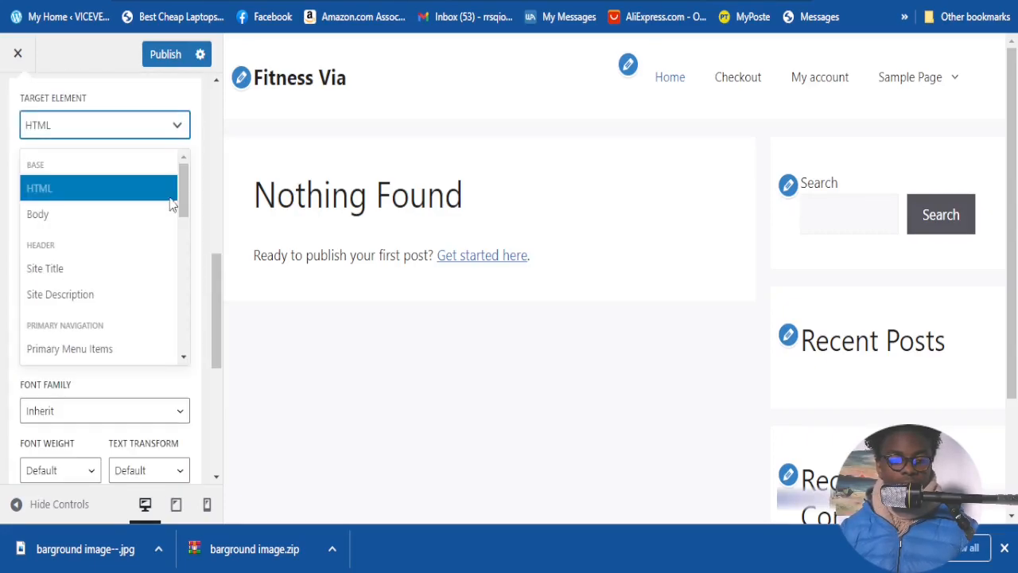
left_click(42, 221)
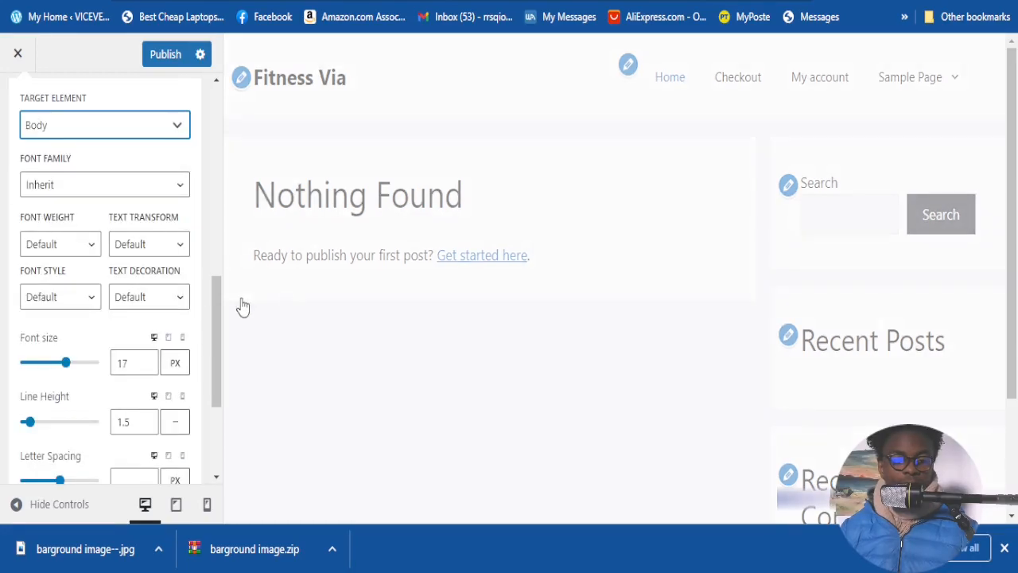
left_click(159, 189)
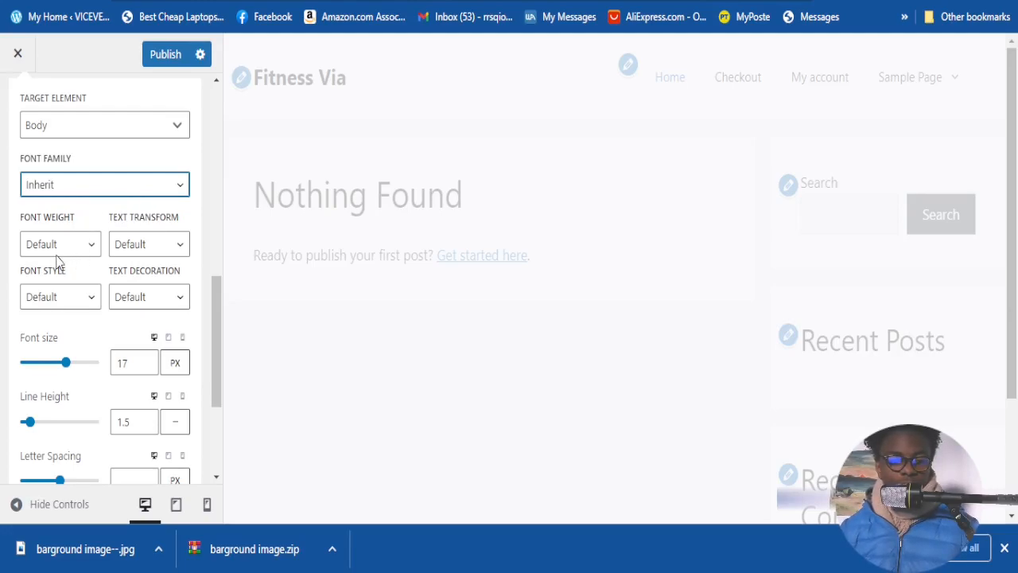
key("Down")
scroll(159, 265, "down", 1)
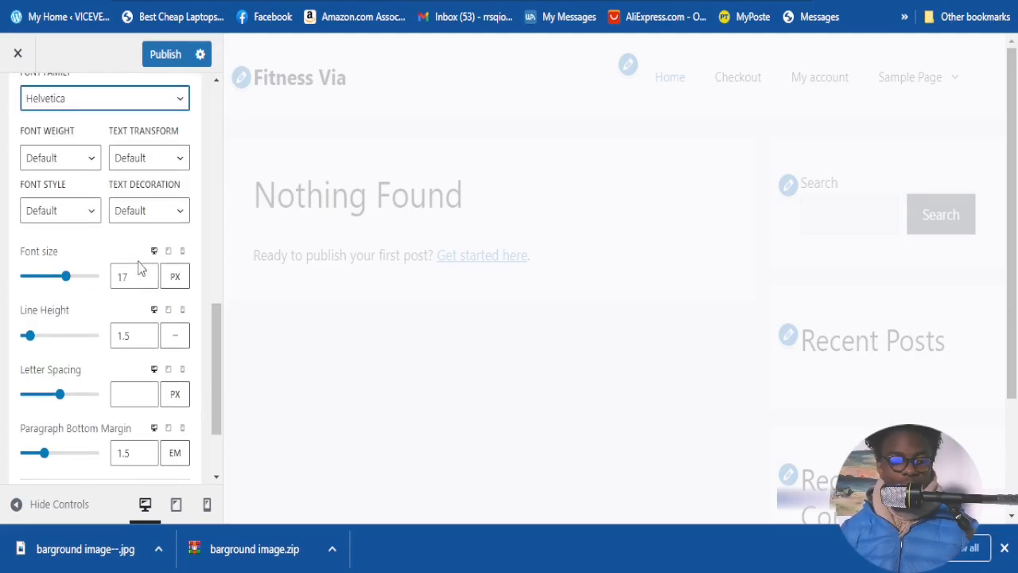
Set the Body typography's font style to Normal and its desktop font size to 19 px
left_click(85, 222)
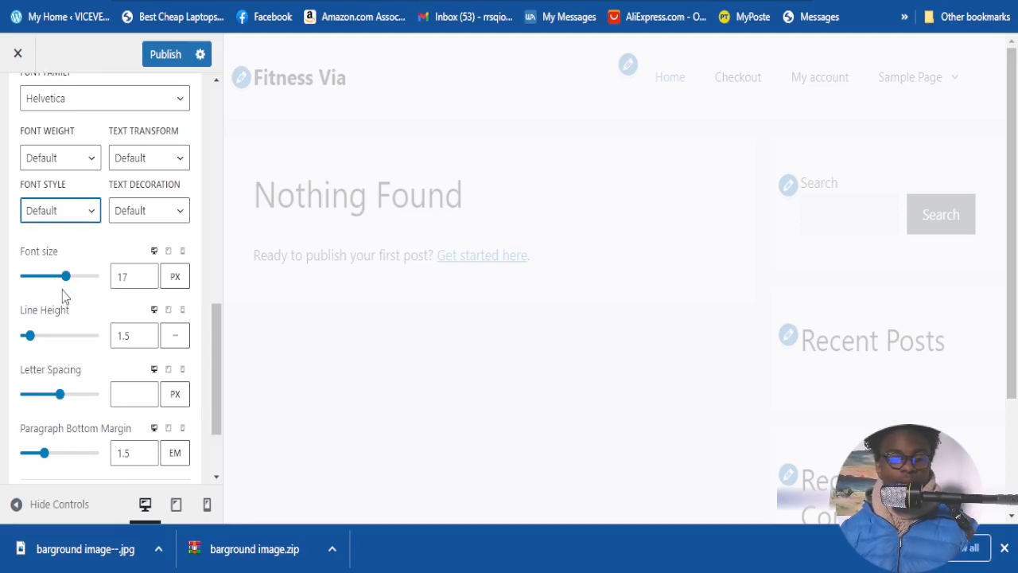
left_click(60, 248)
left_click(154, 215)
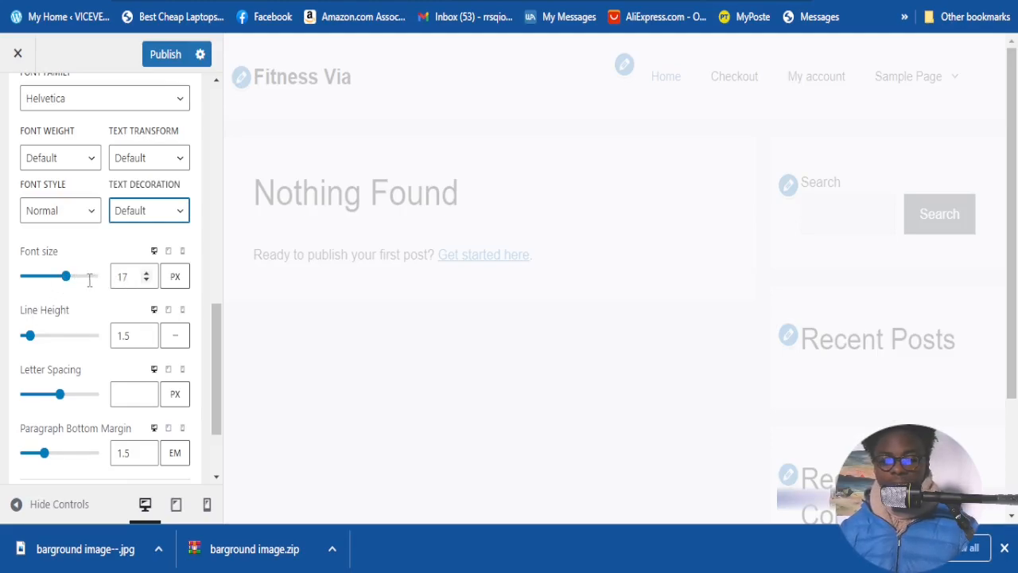
left_click(148, 273)
left_click(148, 274)
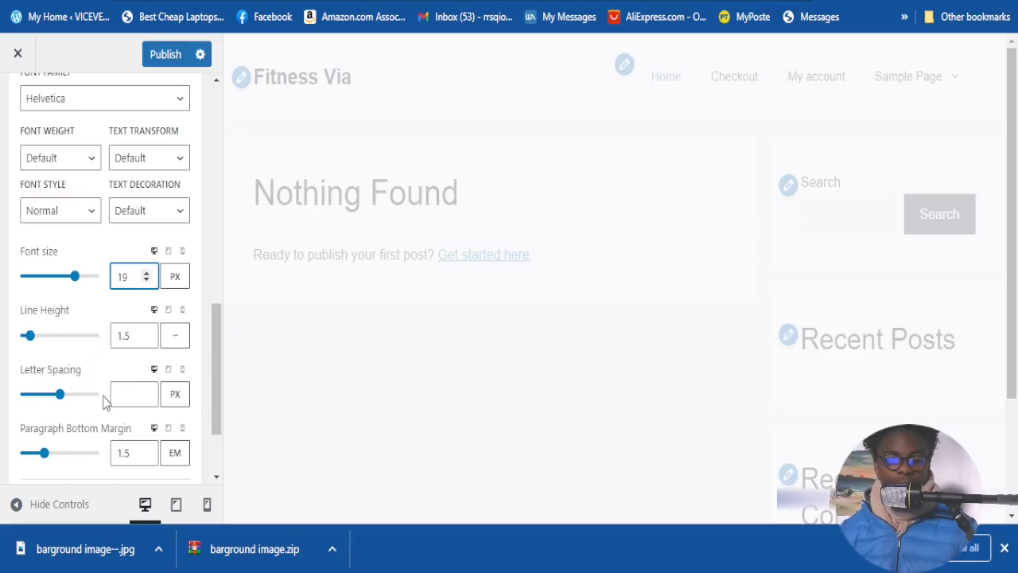
Add a blank typography entry and change the existing Body entry's target element to Site Title
scroll(104, 402, "down", 1)
scroll(79, 418, "down", 1)
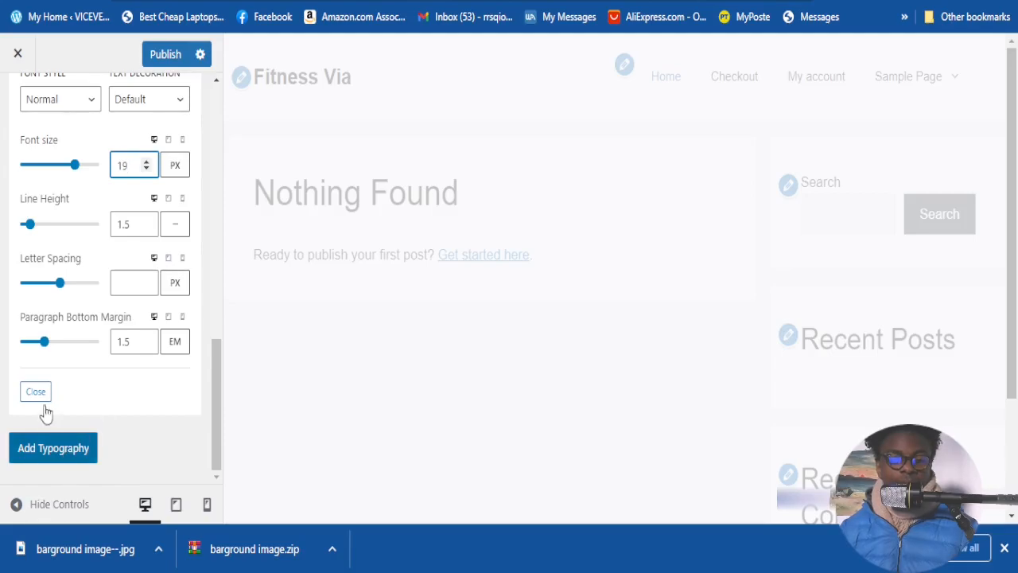
left_click(61, 458)
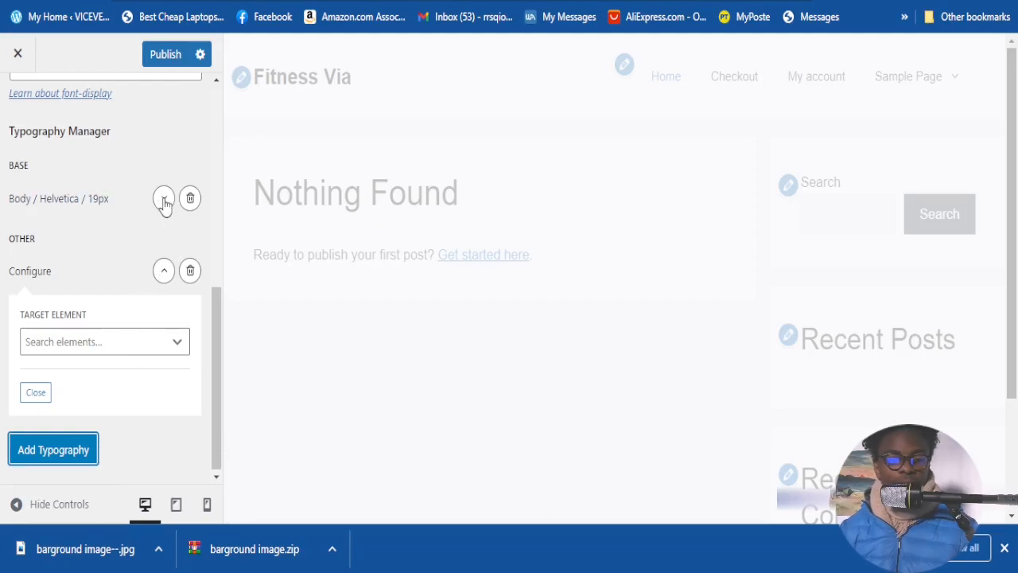
left_click(164, 200)
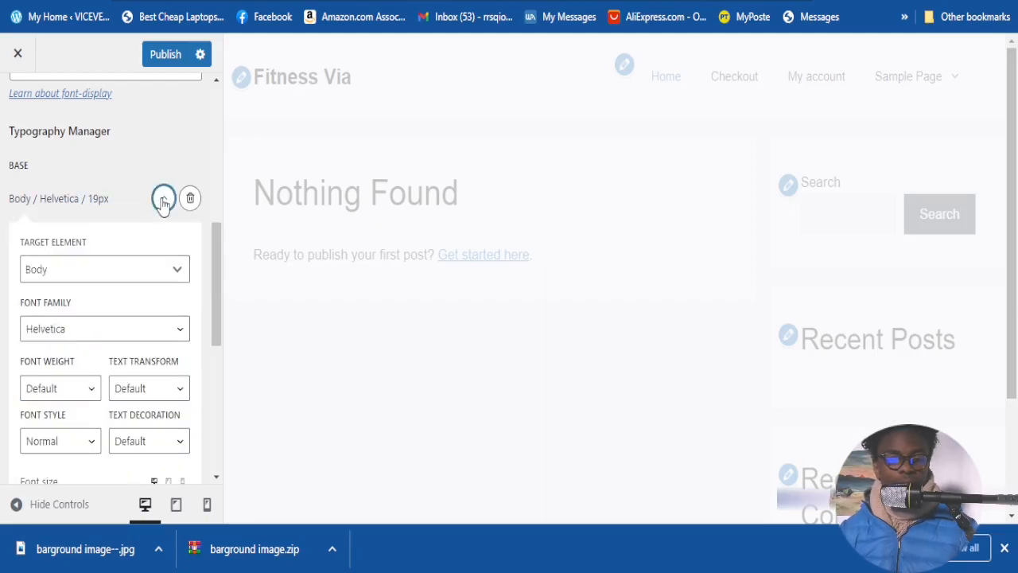
left_click(141, 275)
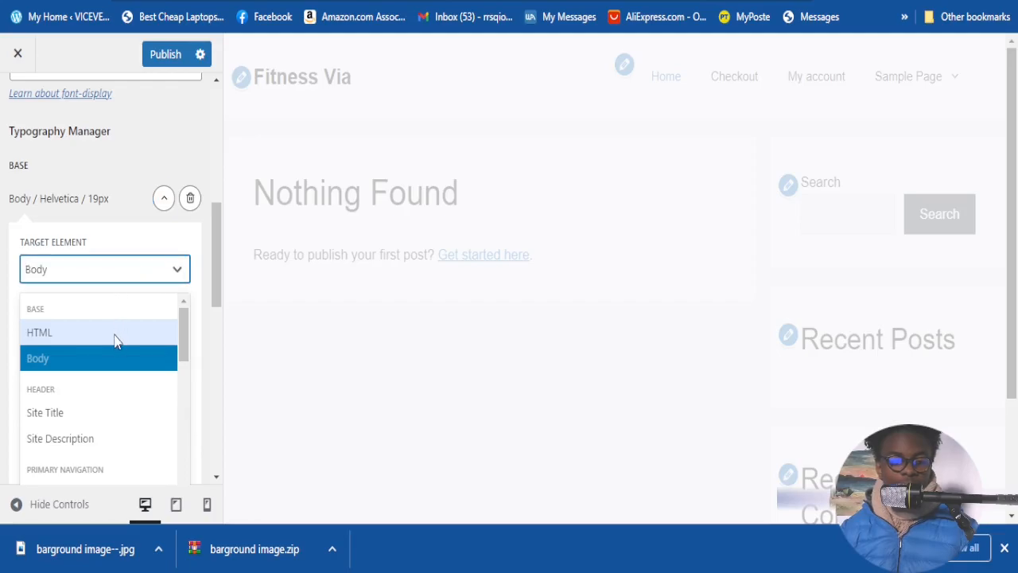
scroll(116, 338, "down", 2)
scroll(52, 329, "up", 1)
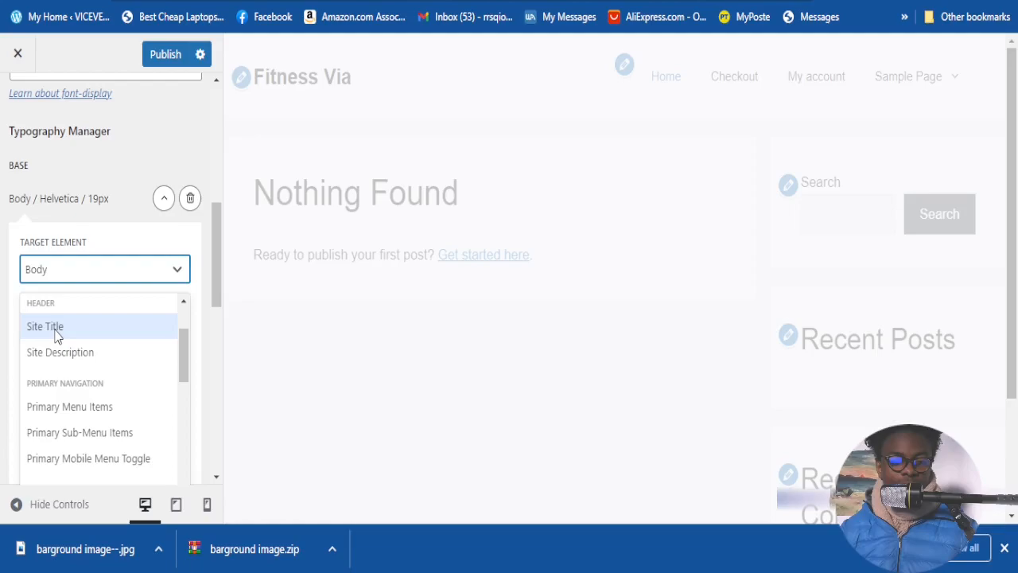
left_click(56, 335)
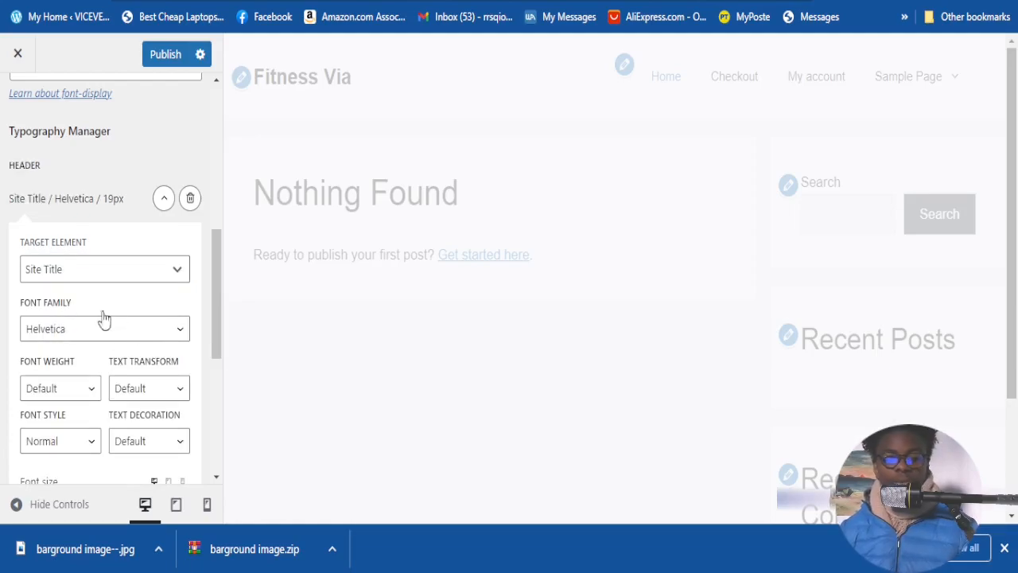
Change the Site Title typography's font family to Inherit
left_click(165, 337)
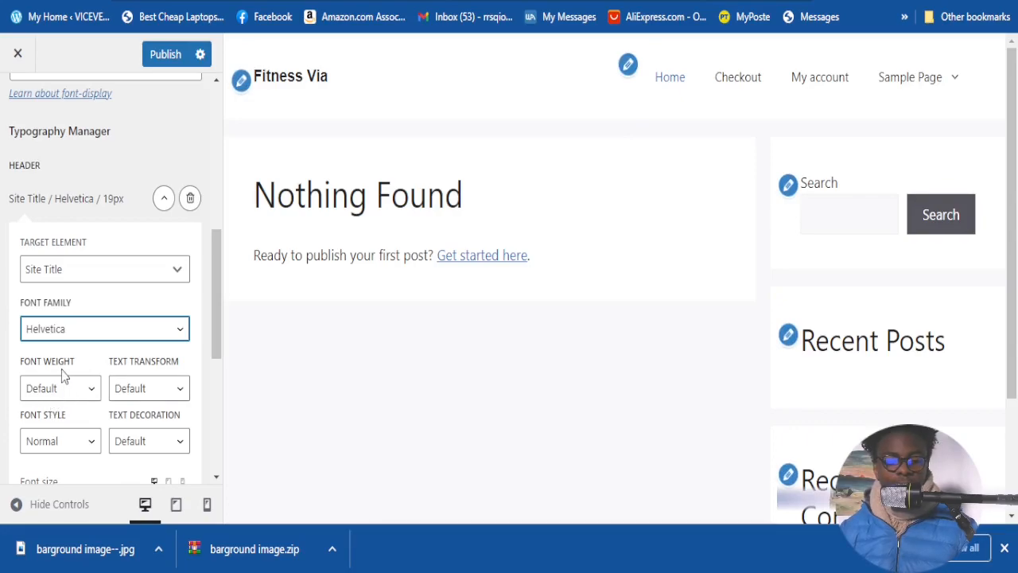
key("Up")
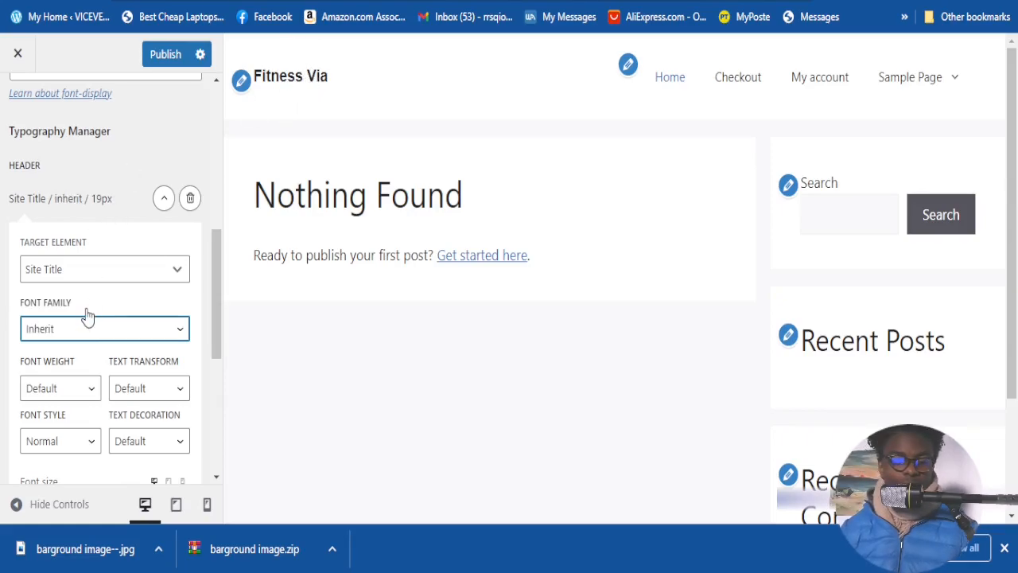
scroll(76, 324, "down", 1)
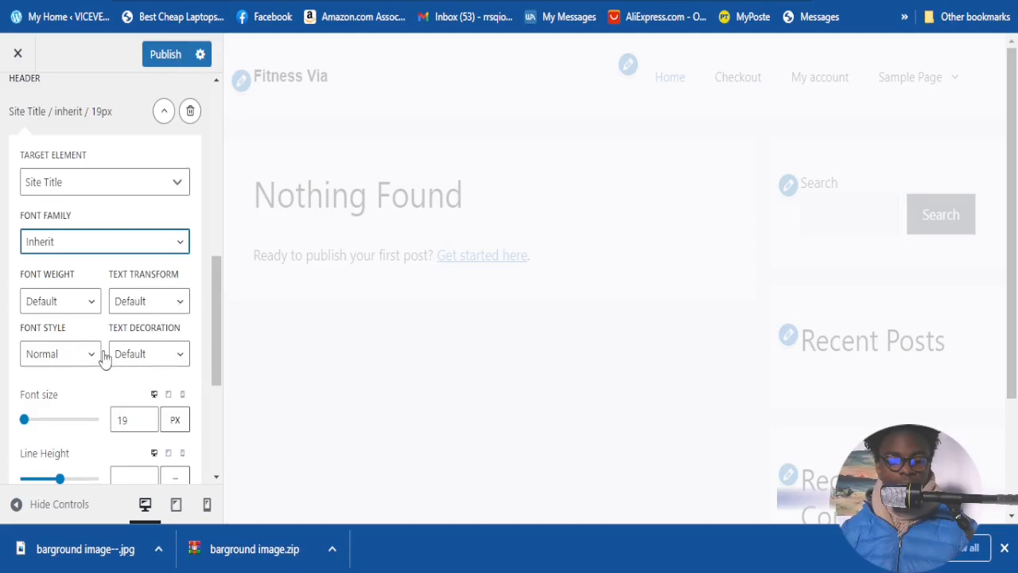
scroll(103, 454, "down", 2)
scroll(104, 460, "down", 1)
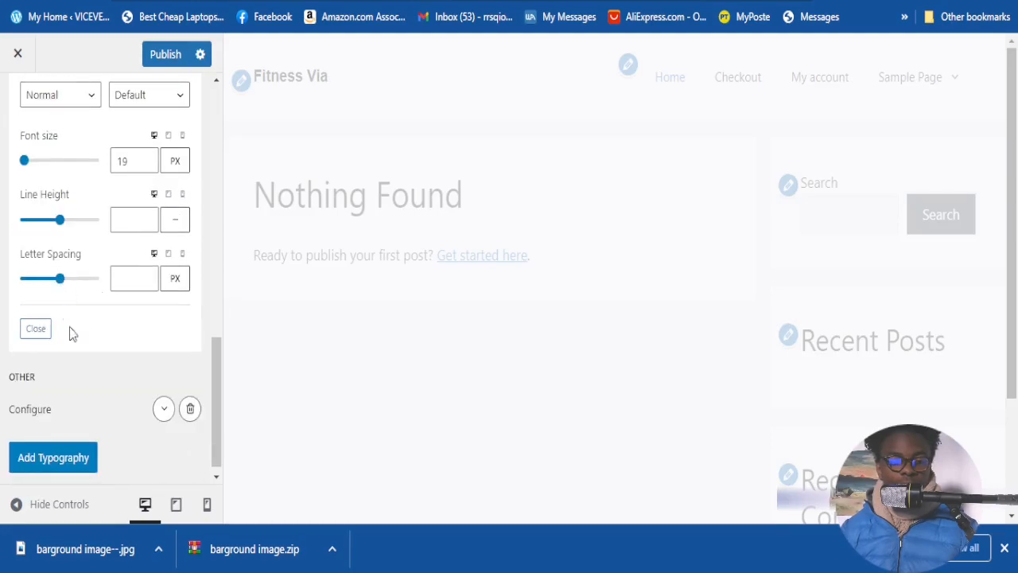
Add two more blank typography entries to the Typography Manager, leaving the last one expanded
scroll(56, 452, "down", 1)
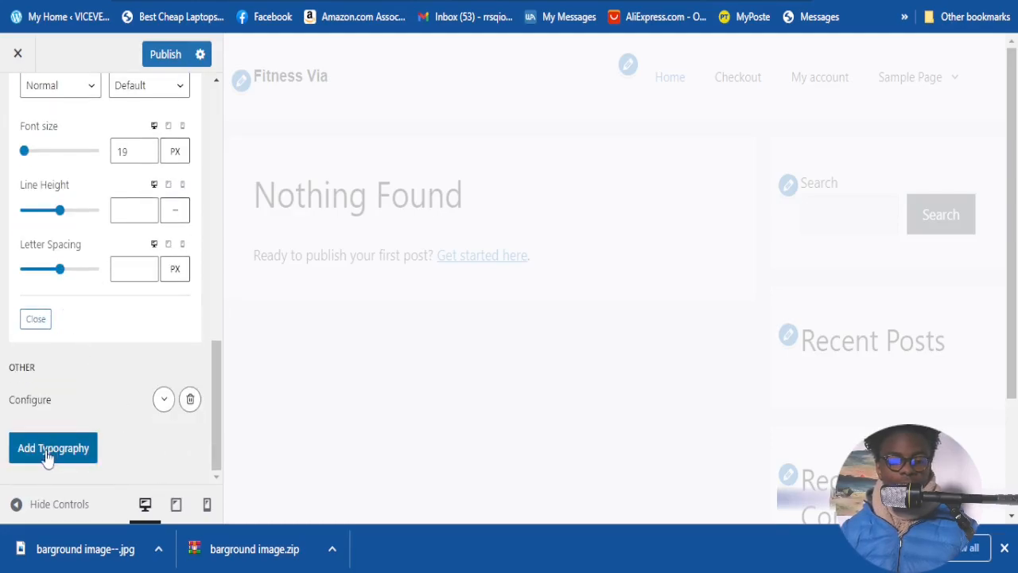
left_click(48, 449)
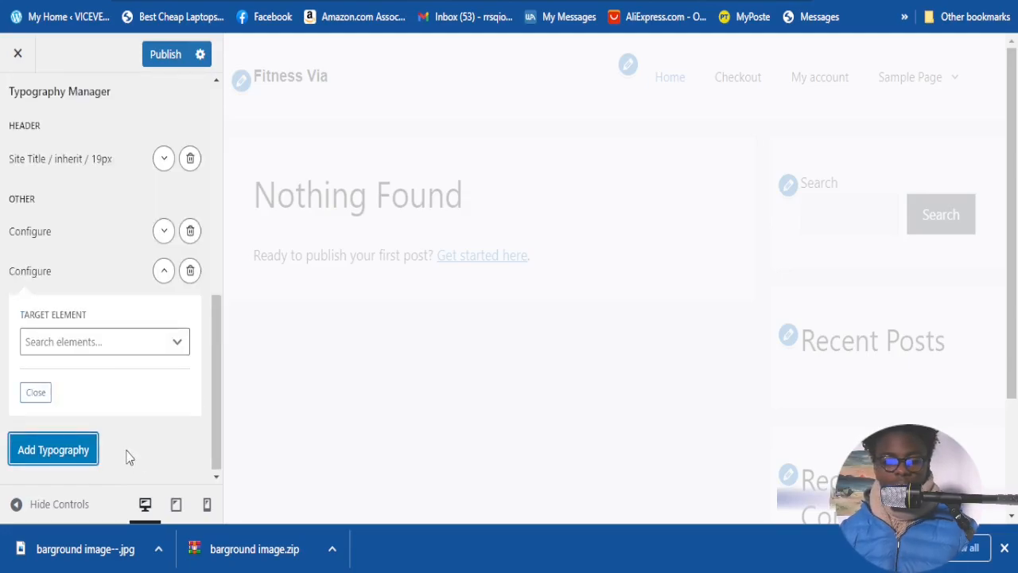
left_click(62, 451)
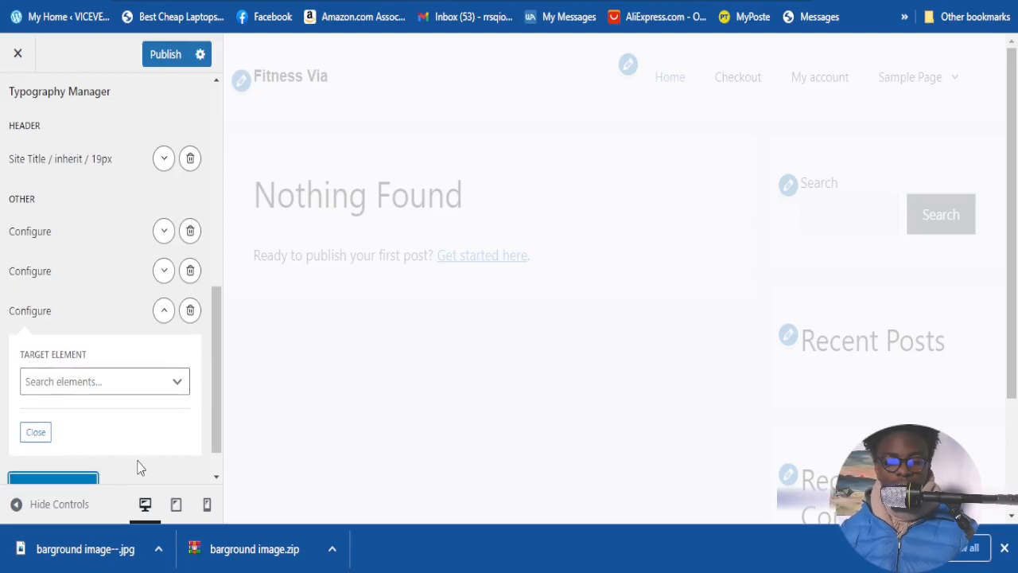
scroll(132, 263, "up", 3)
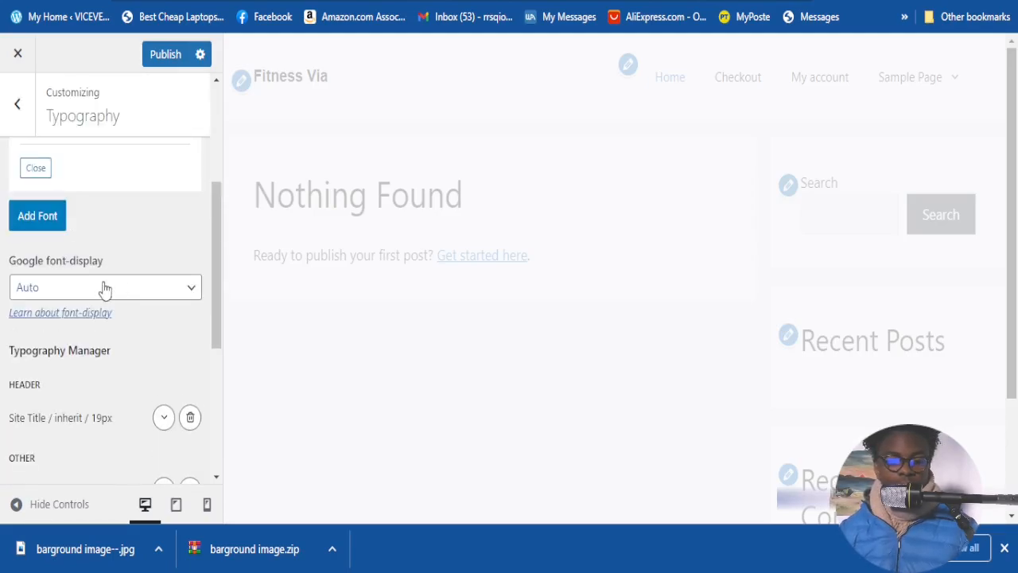
scroll(113, 316, "down", 1)
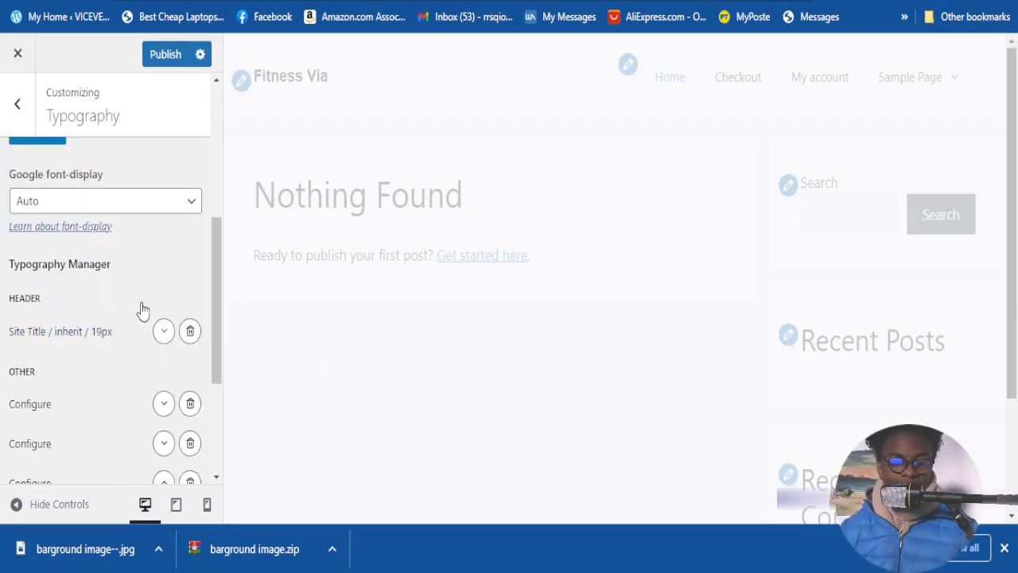
scroll(141, 316, "down", 2)
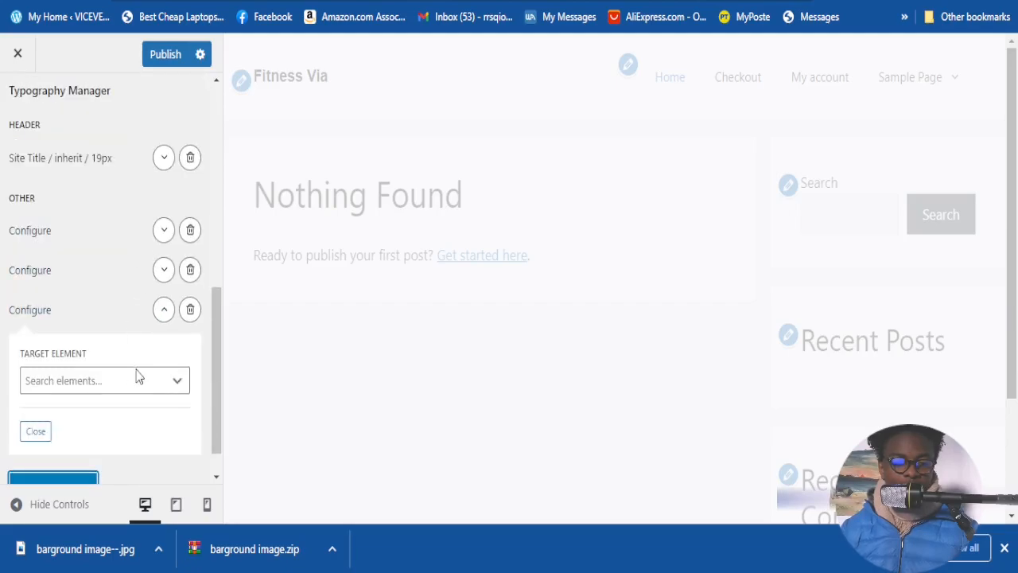
scroll(138, 377, "down", 1)
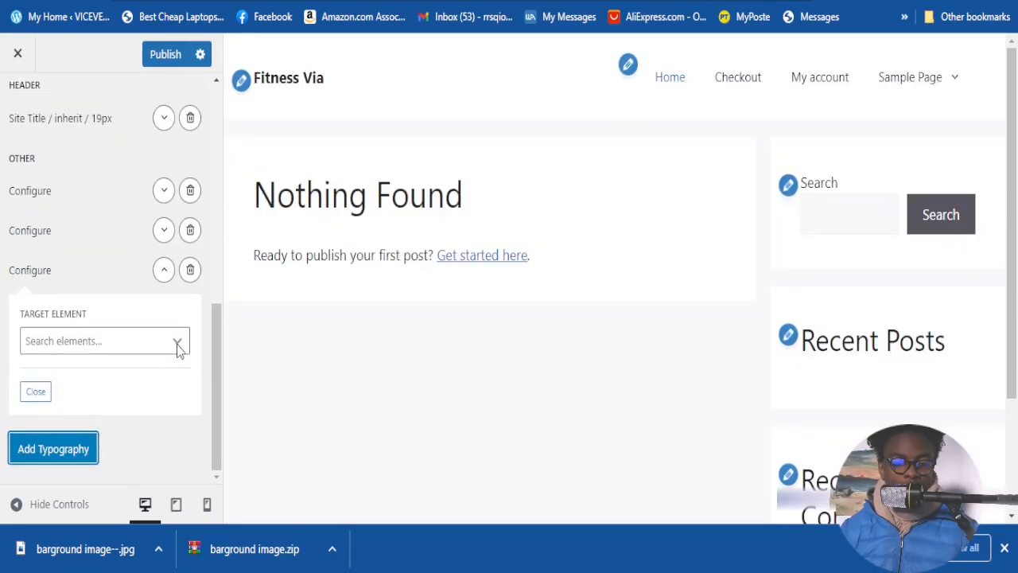
Examine the selectable target elements and the Nothing Found, Recent Posts and Recent Comments headings in the page preview
left_click(177, 343)
scroll(131, 420, "down", 3)
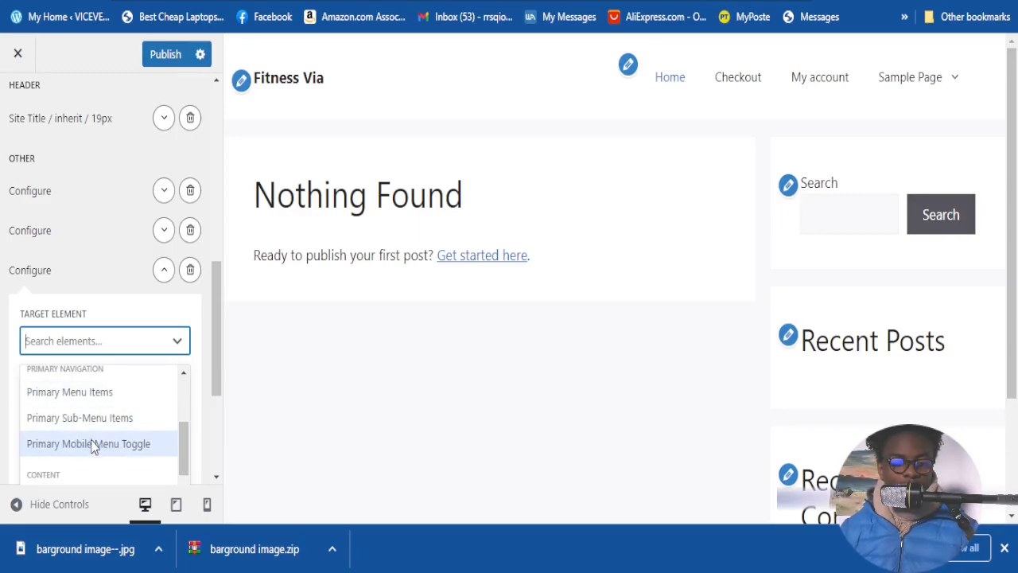
scroll(94, 445, "down", 1)
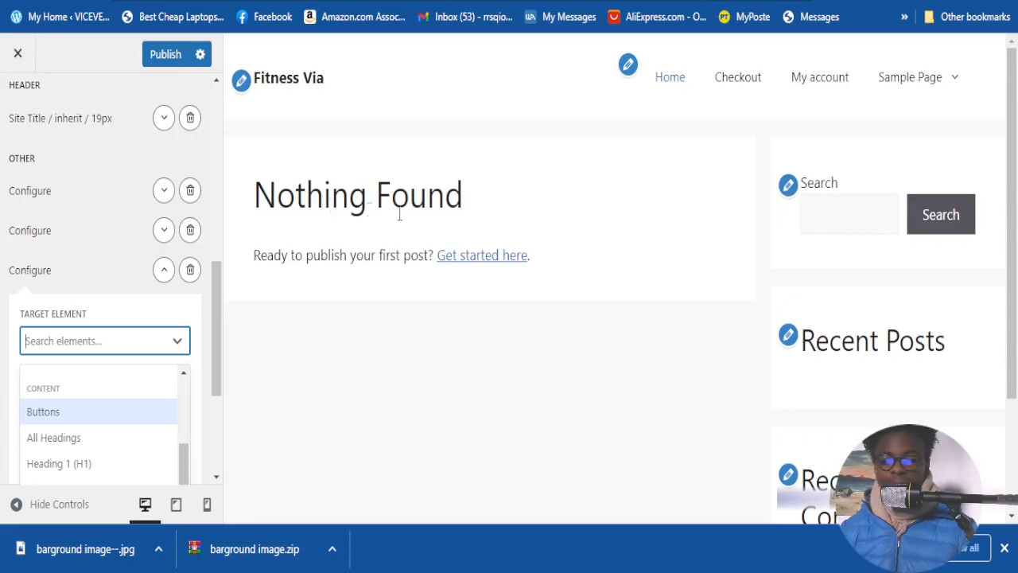
left_click_drag(275, 195, 488, 219)
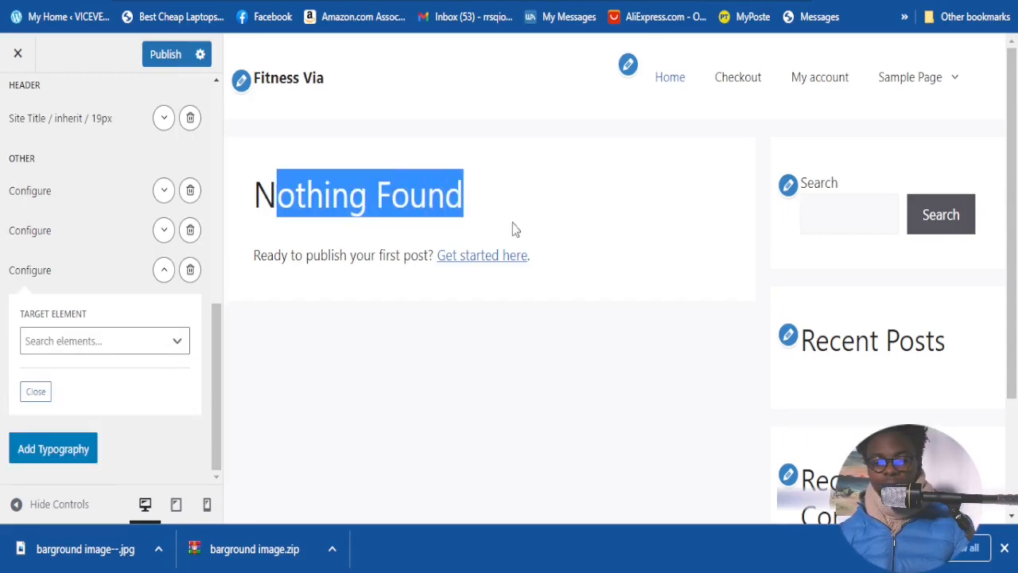
left_click_drag(949, 365, 819, 342)
scroll(811, 381, "down", 2)
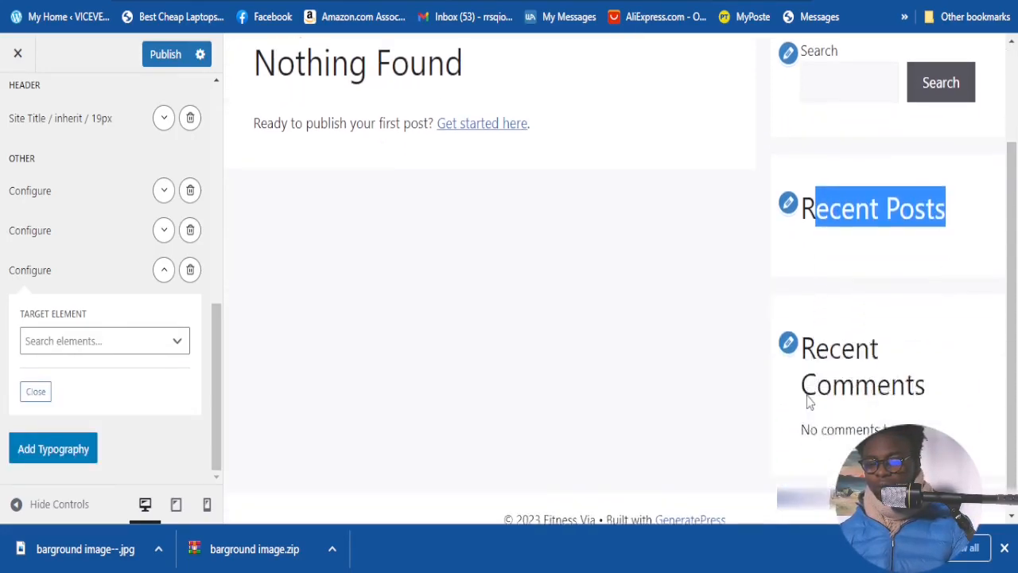
left_click(822, 351)
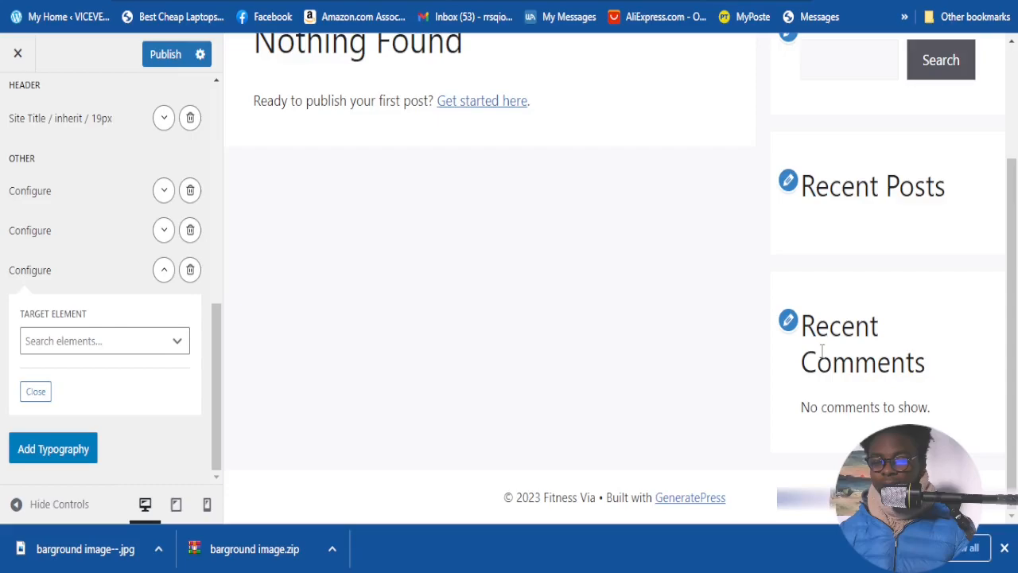
Assign All Headings as the target element of the last, expanded typography entry
left_click(150, 347)
scroll(119, 421, "down", 4)
scroll(136, 464, "down", 2)
scroll(89, 450, "down", 1)
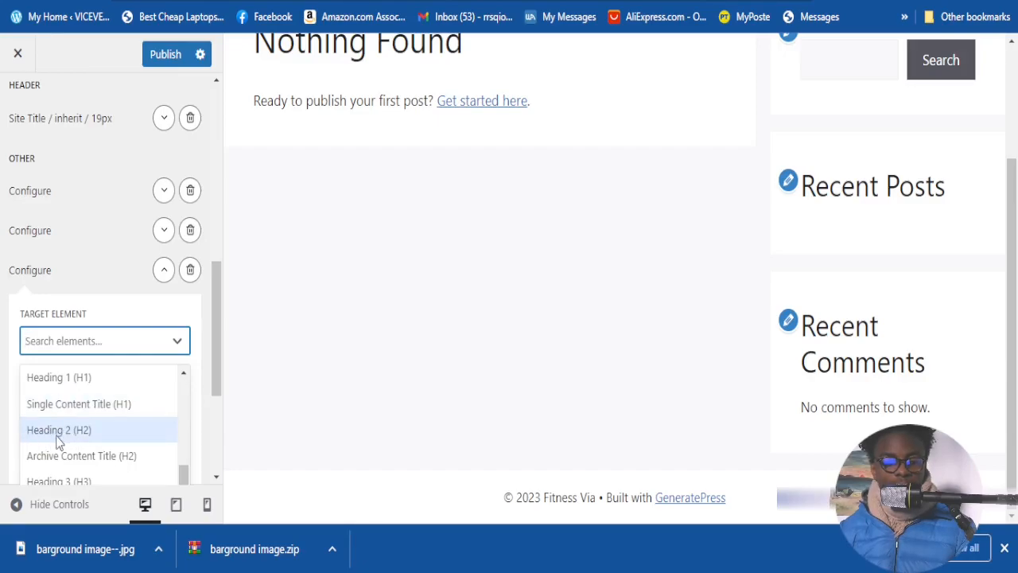
scroll(37, 457, "down", 1)
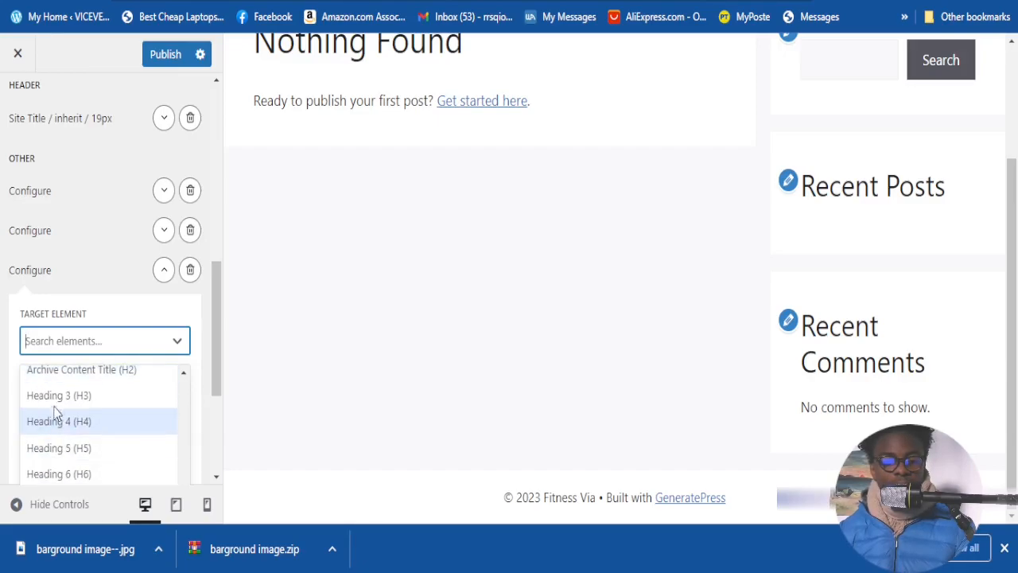
scroll(84, 425, "up", 4)
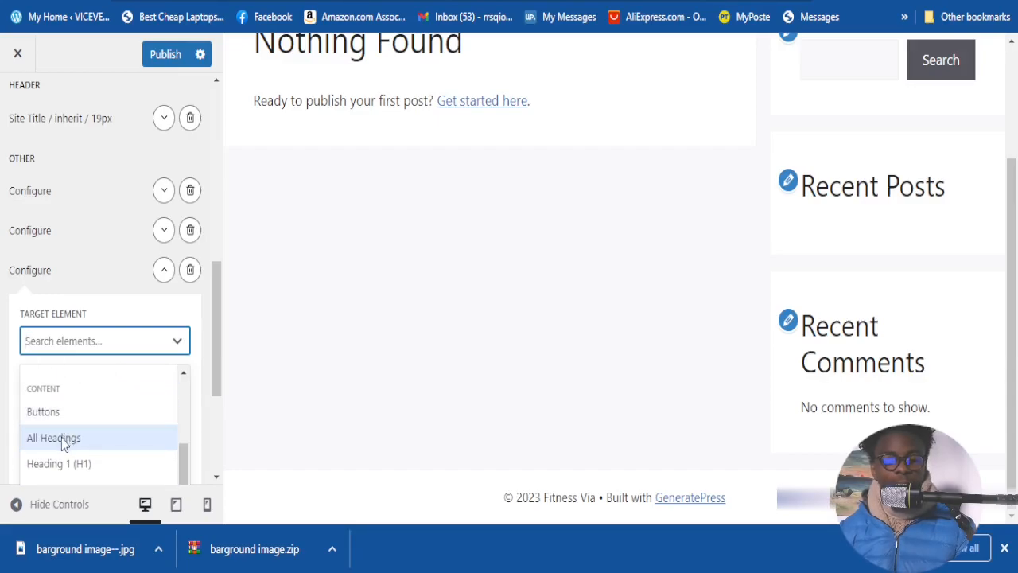
left_click(64, 444)
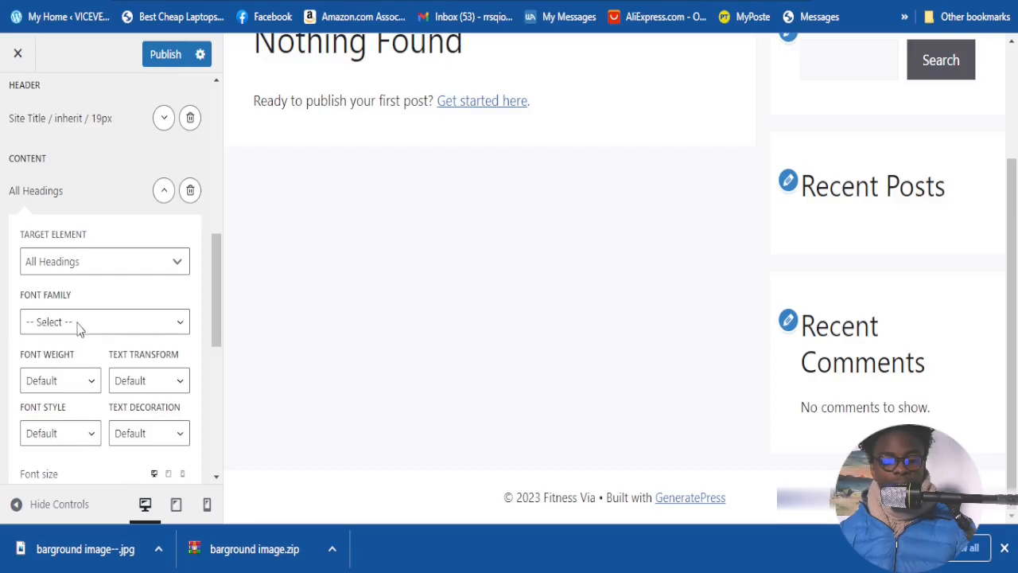
Set the All Headings typography's font family to Helvetica
left_click(176, 323)
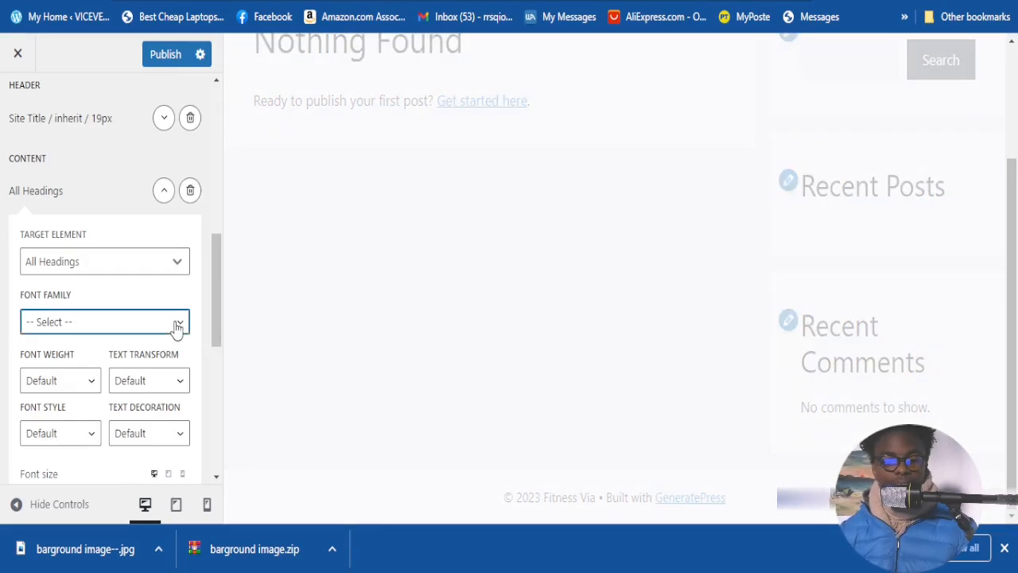
left_click(51, 393)
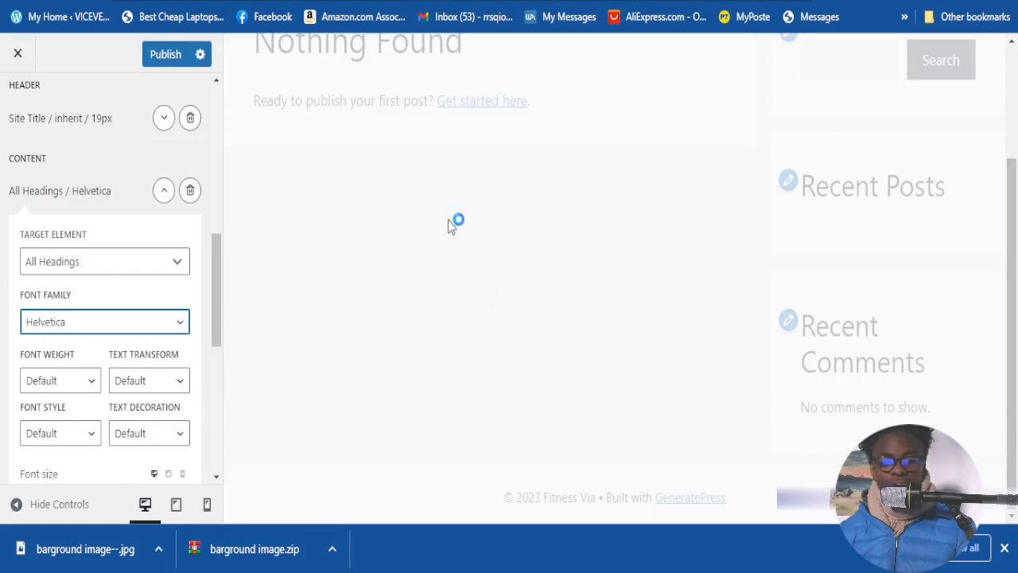
scroll(635, 280, "up", 1)
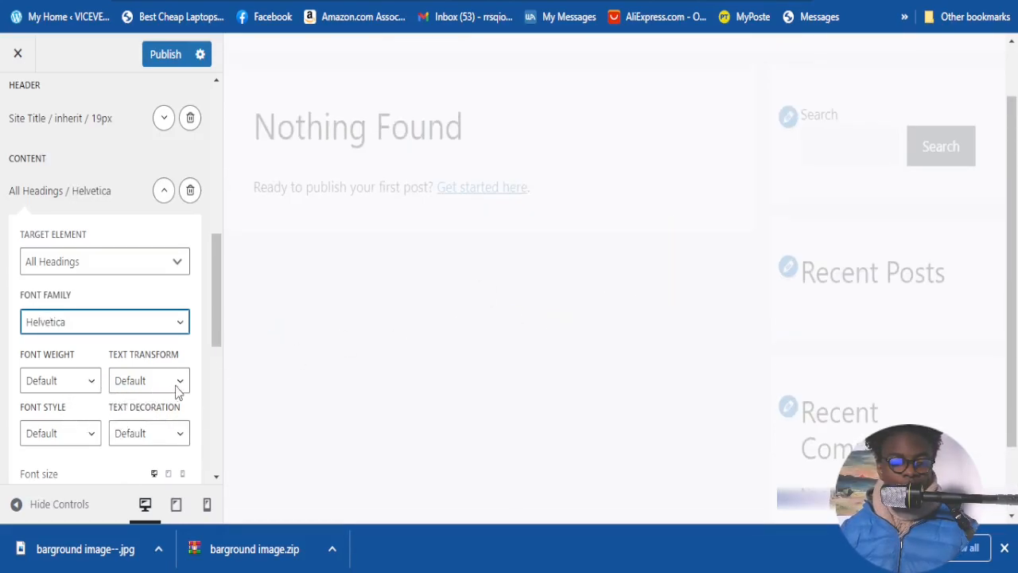
Add another blank typography entry below the existing ones in the Typography Manager
scroll(171, 419, "down", 1)
scroll(147, 422, "down", 2)
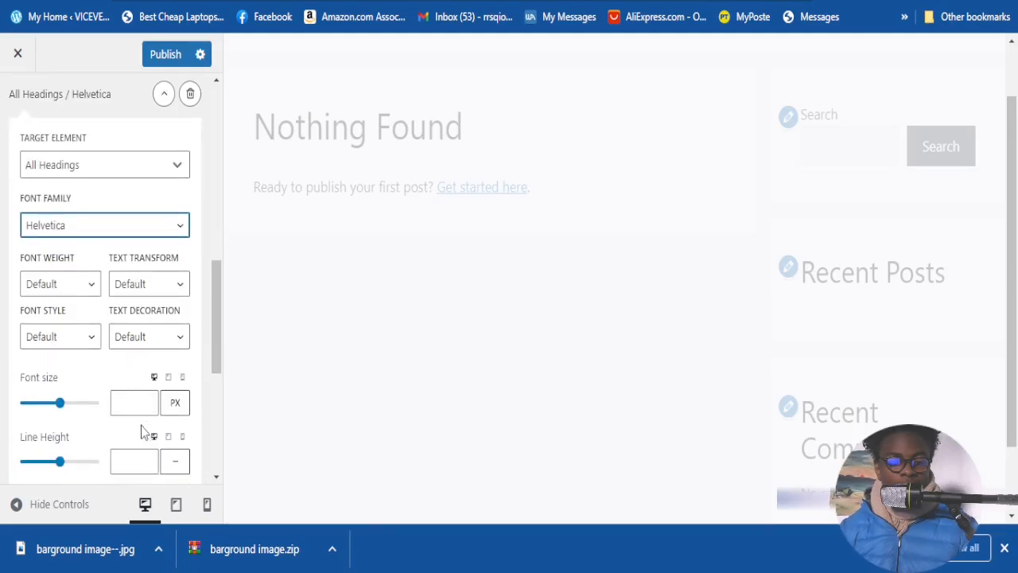
scroll(96, 419, "down", 1)
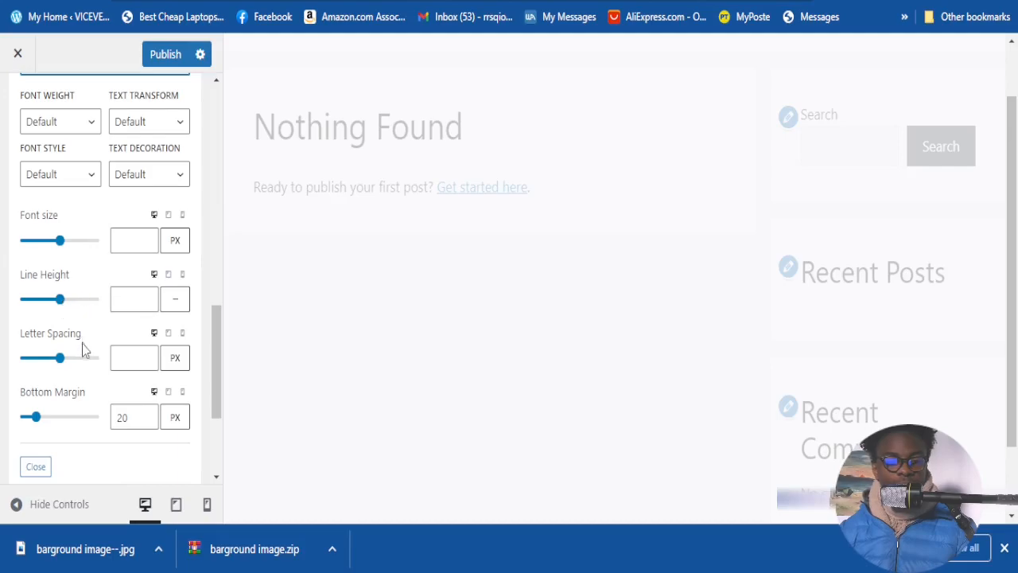
scroll(77, 403, "down", 2)
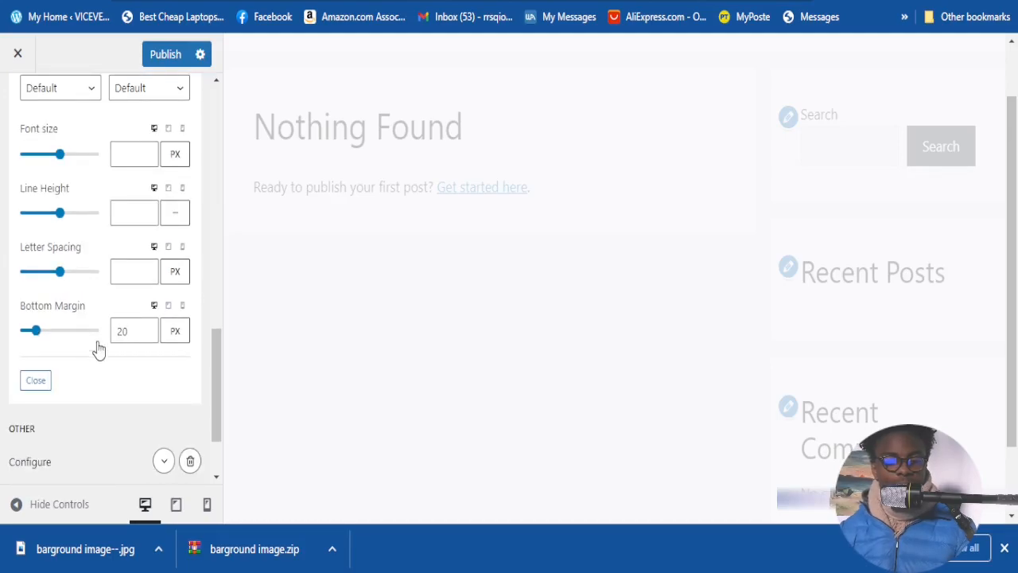
scroll(104, 410, "down", 2)
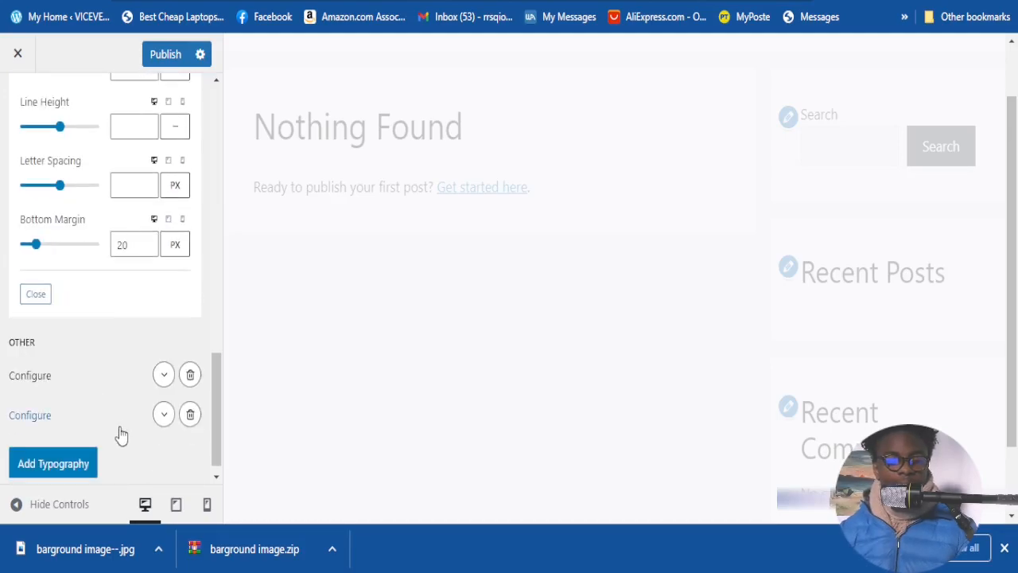
left_click(54, 455)
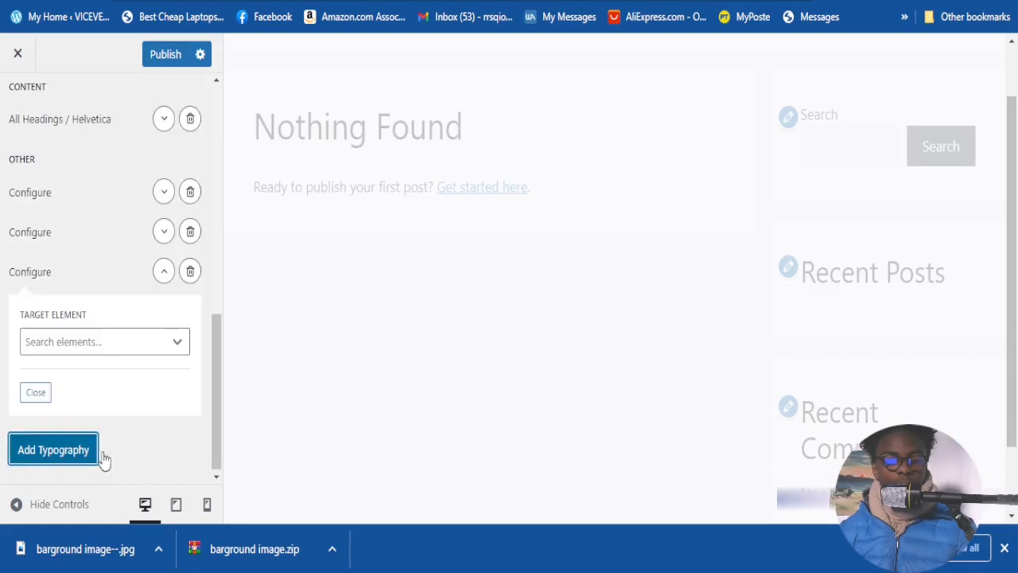
Check the main content and sidebar headings in the page preview for the All Headings font change
scroll(213, 423, "up", 2)
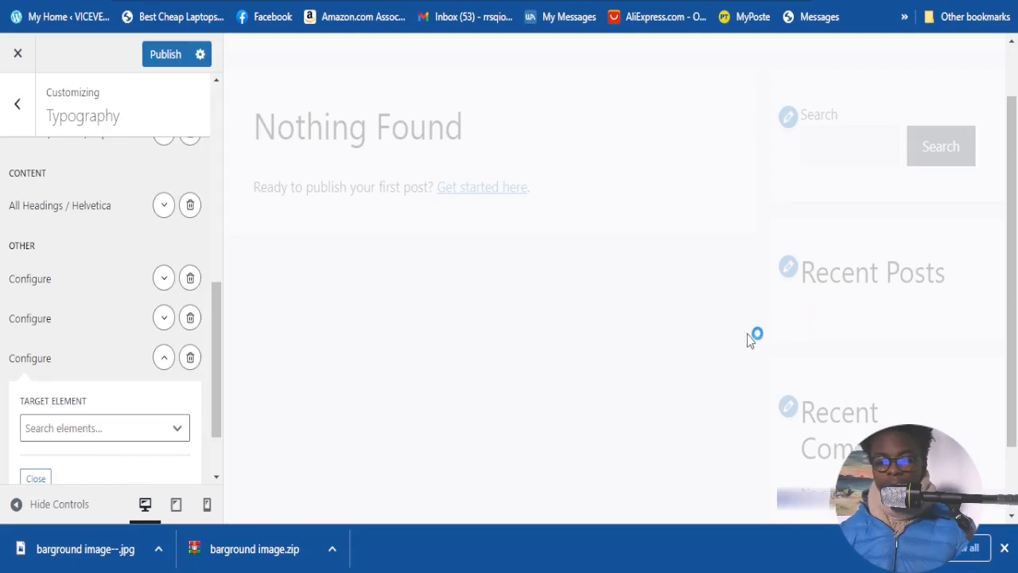
scroll(727, 336, "down", 1)
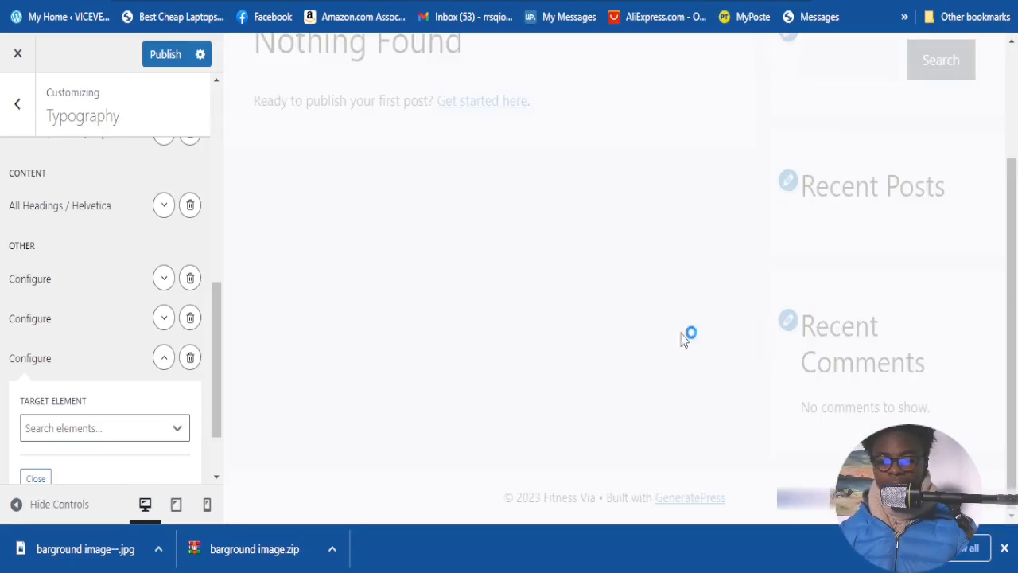
scroll(197, 392, "down", 1)
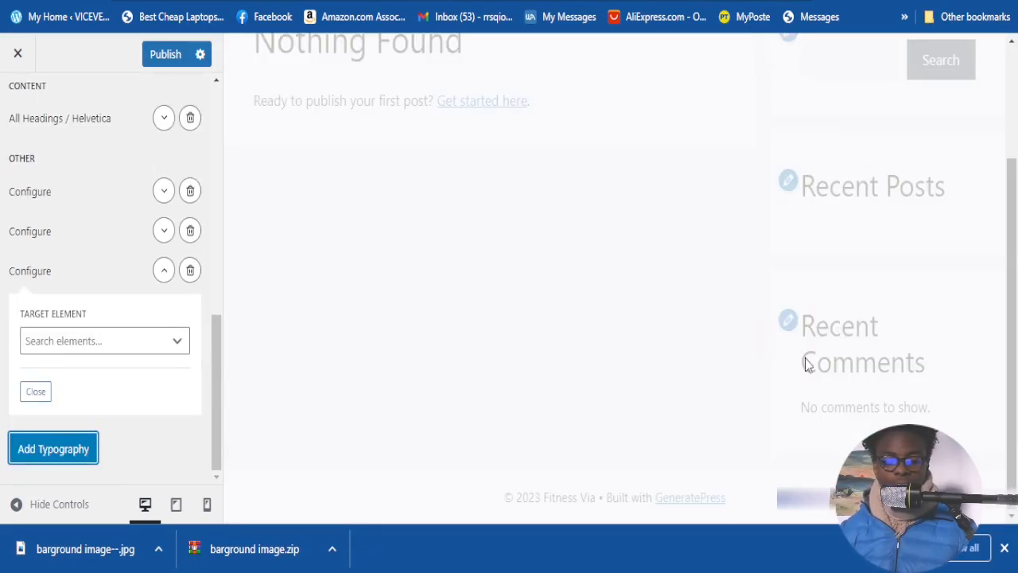
scroll(795, 358, "up", 2)
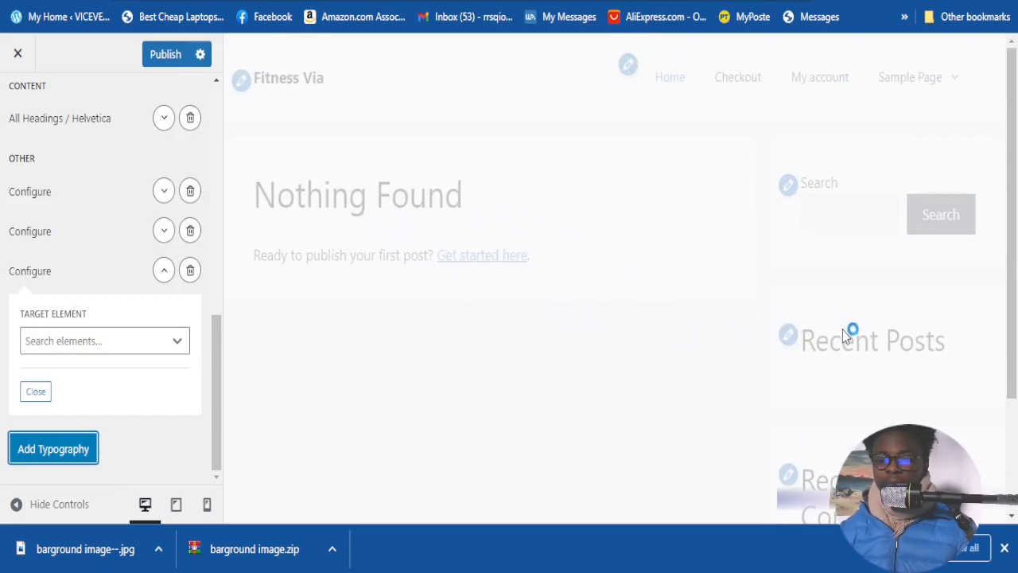
scroll(841, 459, "down", 1)
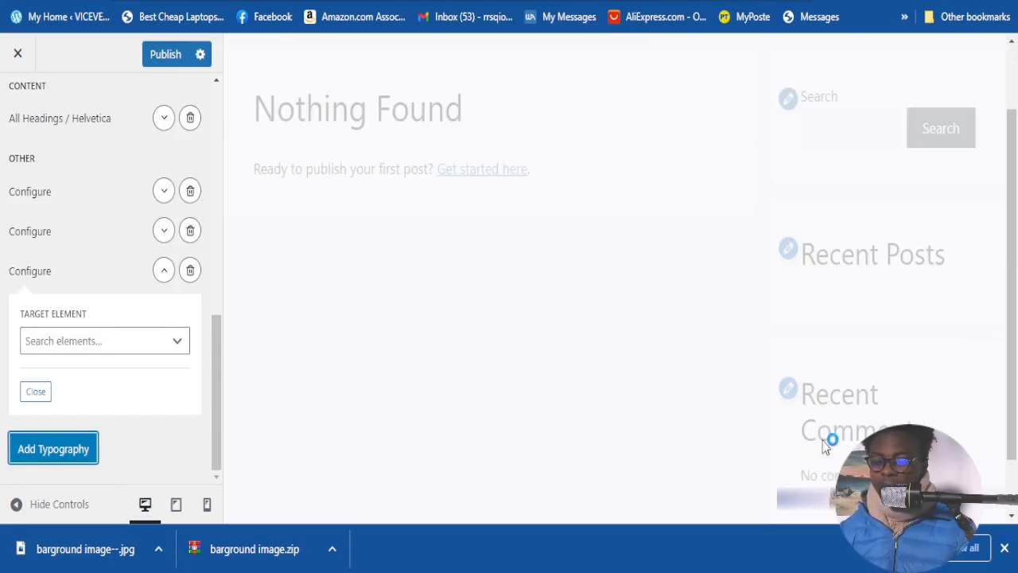
scroll(333, 212, "up", 1)
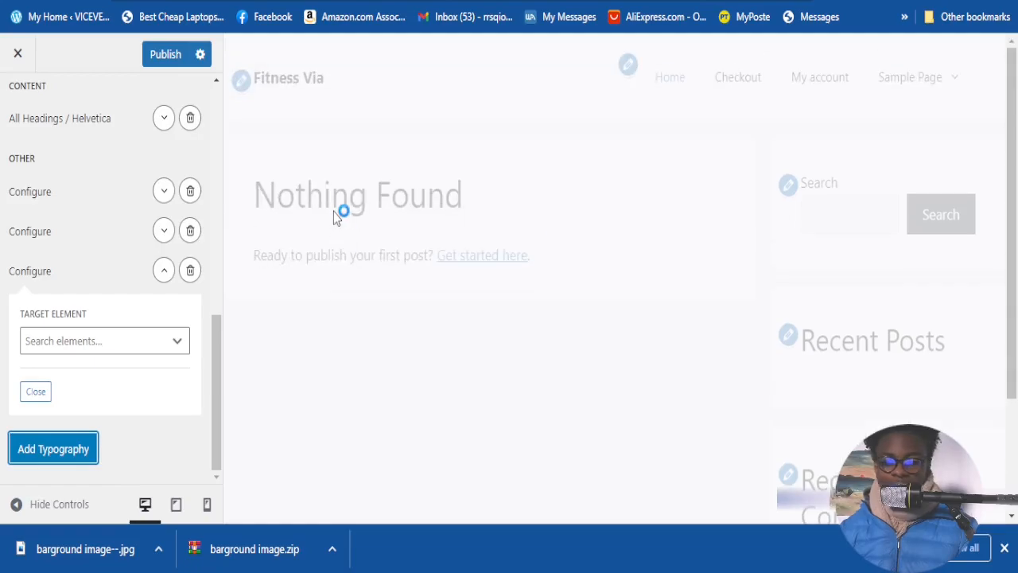
scroll(847, 271, "down", 1)
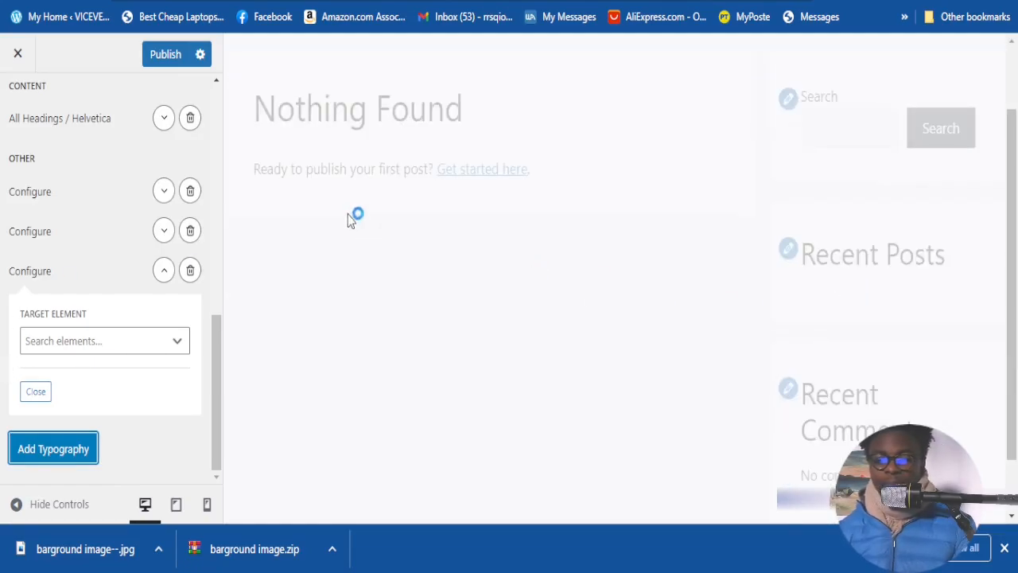
scroll(374, 165, "down", 1)
scroll(380, 155, "up", 1)
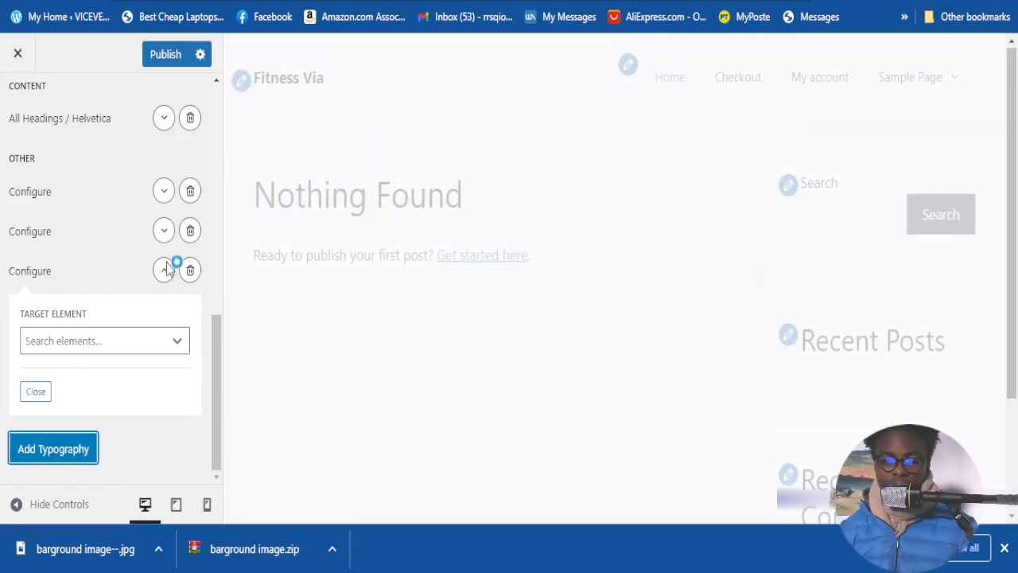
Assign Heading 1 (H1) as the target element of the newest blank typography entry
left_click(177, 348)
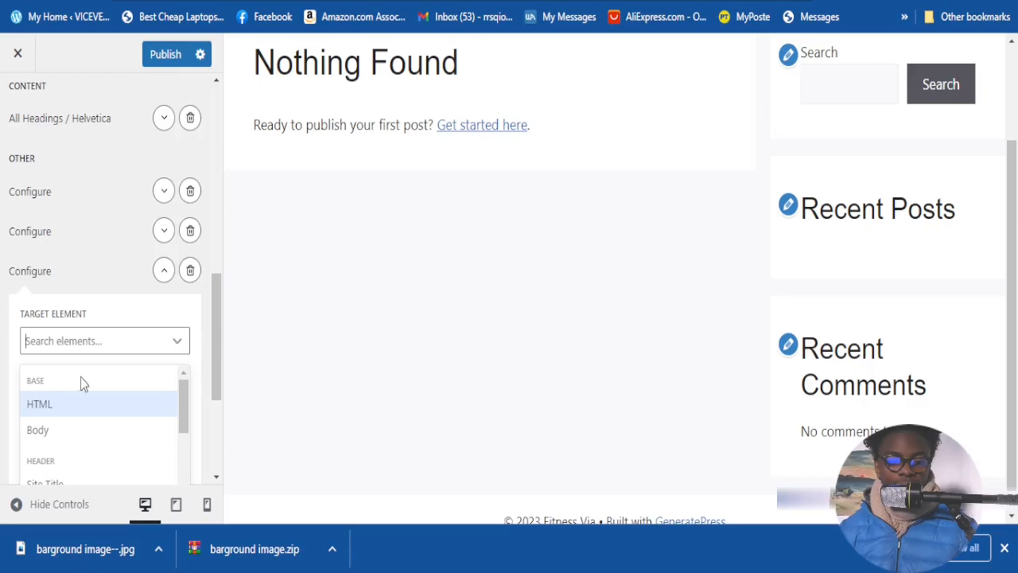
left_click(81, 448)
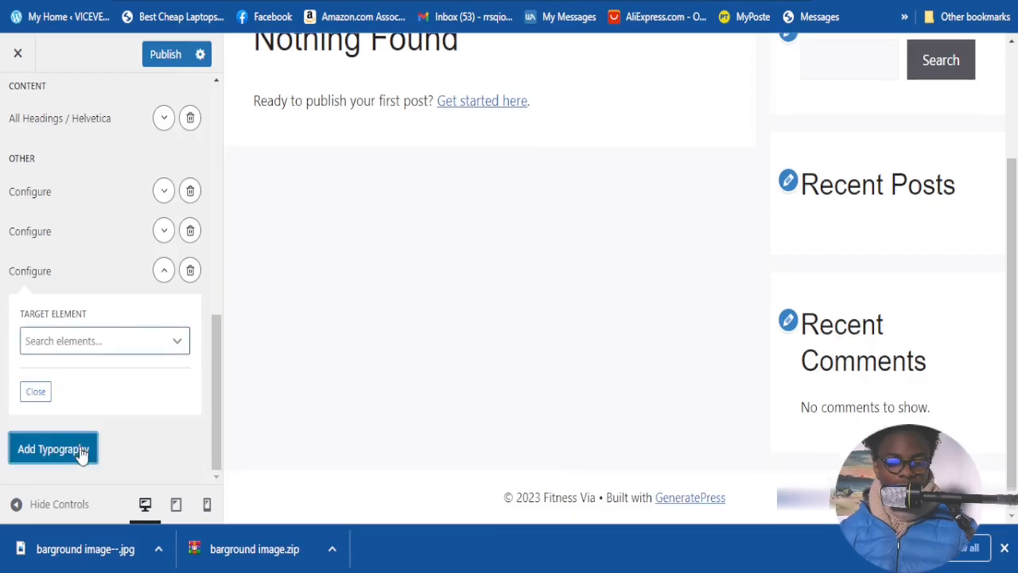
left_click(177, 345)
scroll(107, 458, "down", 3)
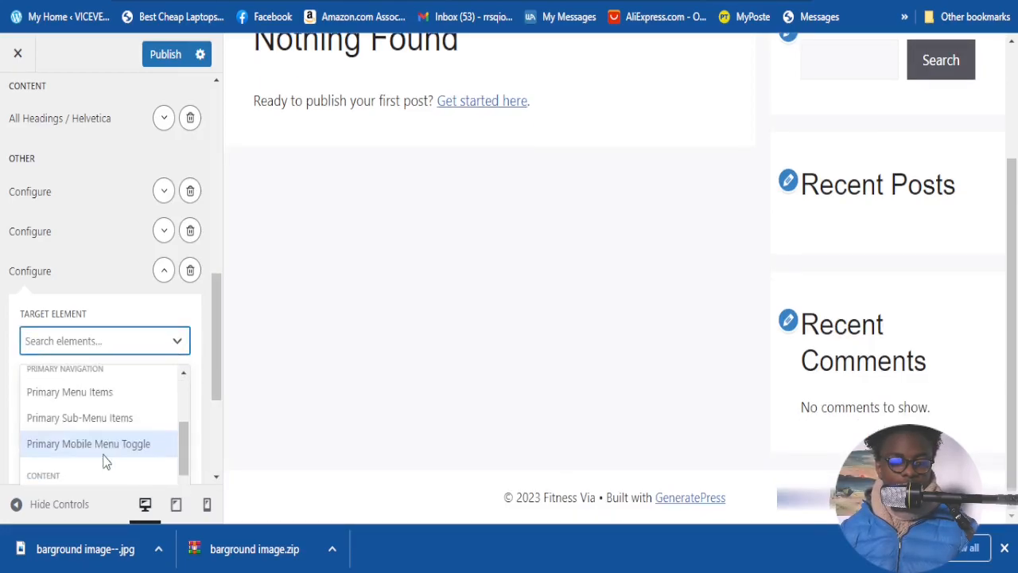
scroll(103, 457, "down", 5)
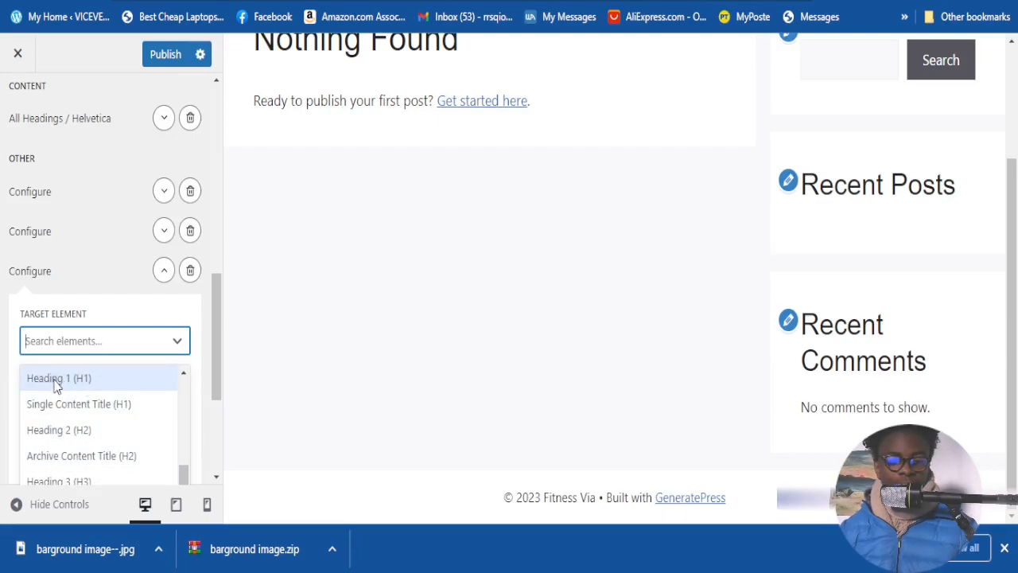
left_click(56, 384)
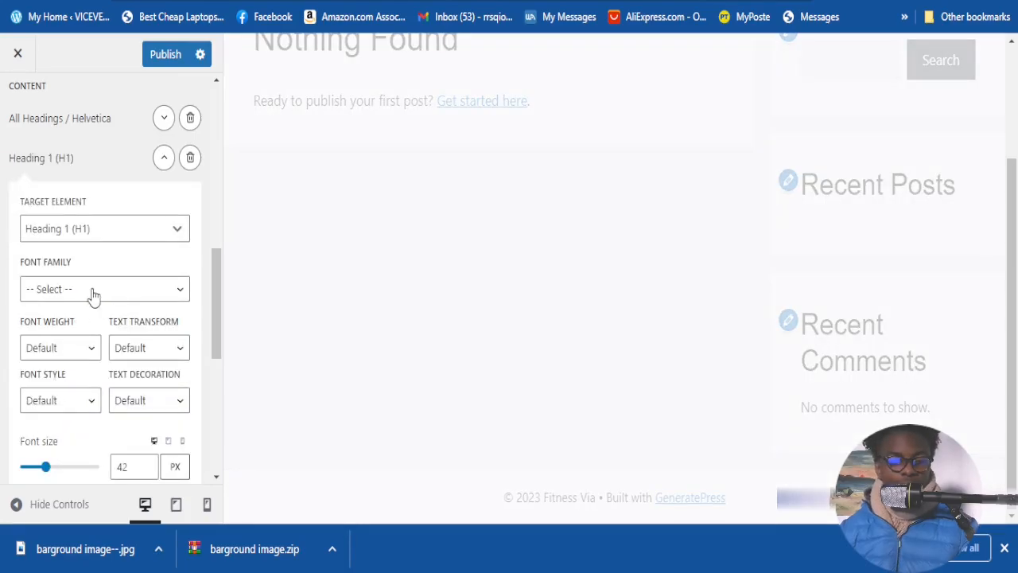
Set the Heading 1 (H1) typography's font family to Helvetica and its font weight to Bold
left_click(111, 298)
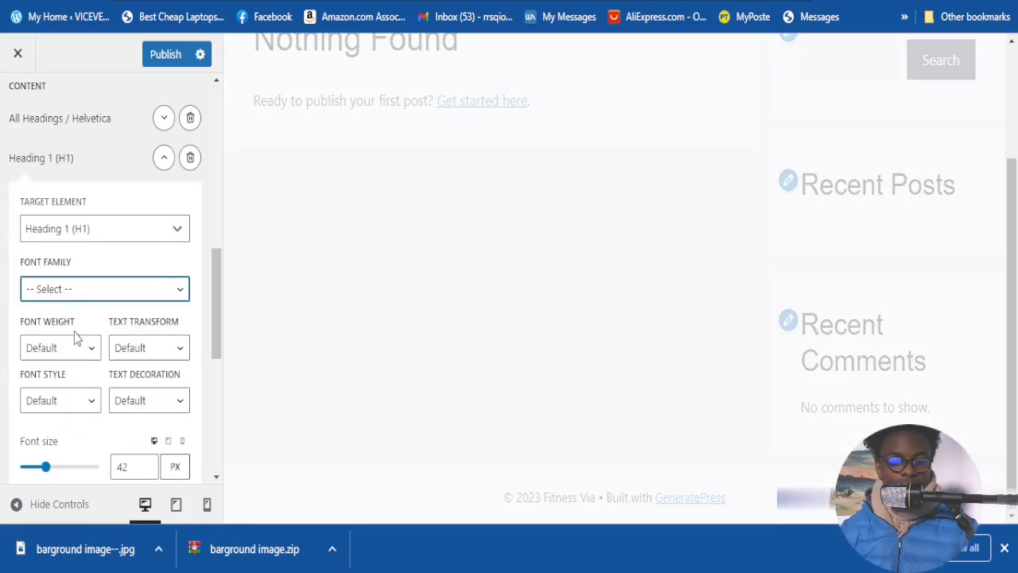
left_click(58, 359)
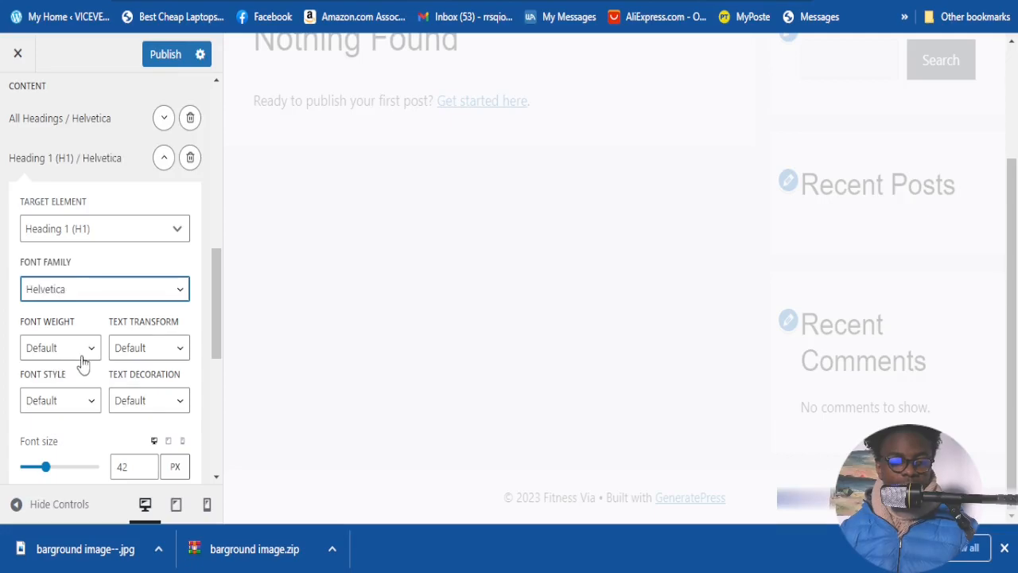
scroll(83, 360, "down", 1)
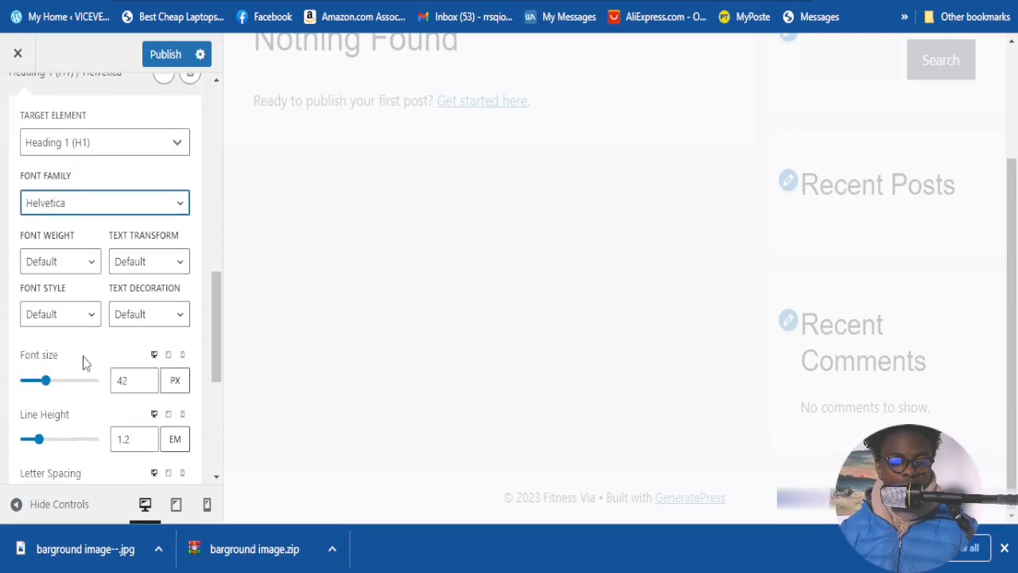
left_click(93, 266)
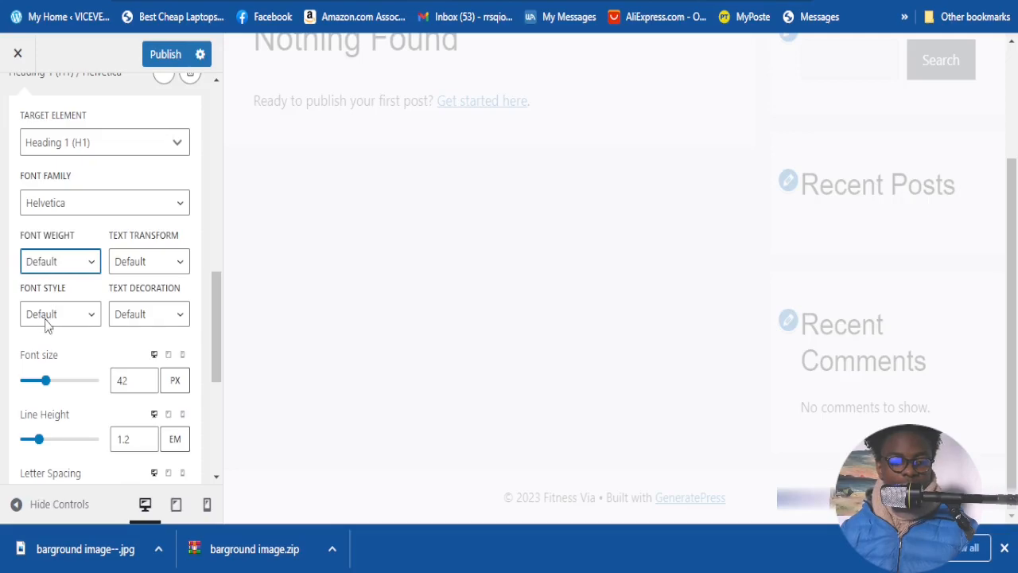
key("b")
scroll(69, 358, "down", 1)
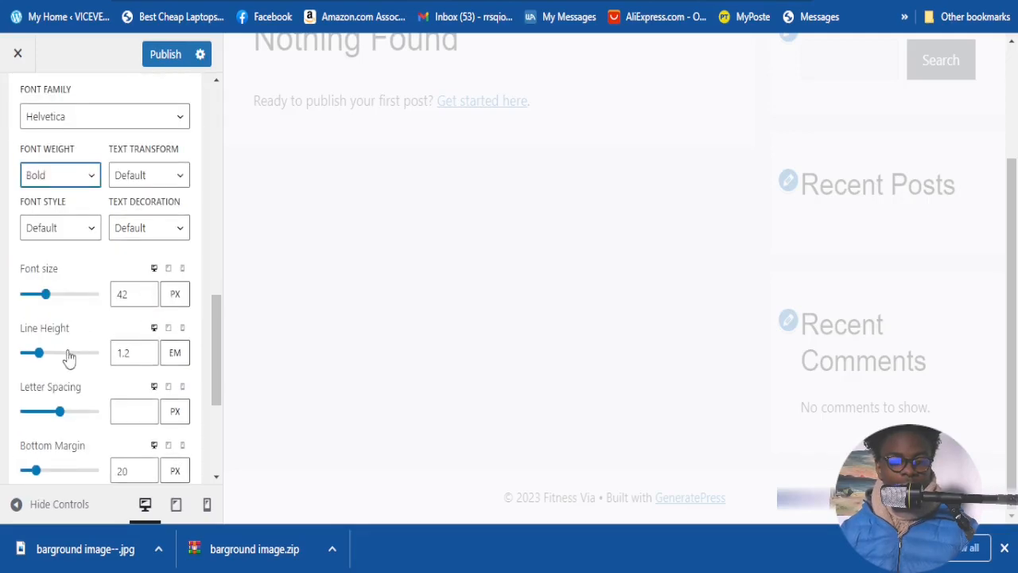
Set the Heading 1 (H1) typography's font size to 55 px and check the main heading in the page preview
left_click(58, 299)
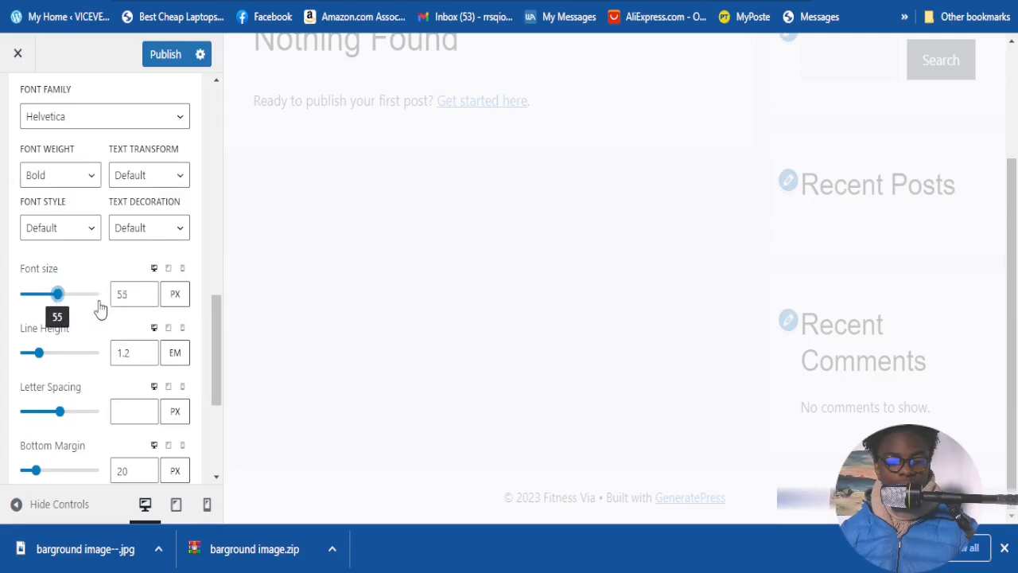
scroll(470, 239, "up", 2)
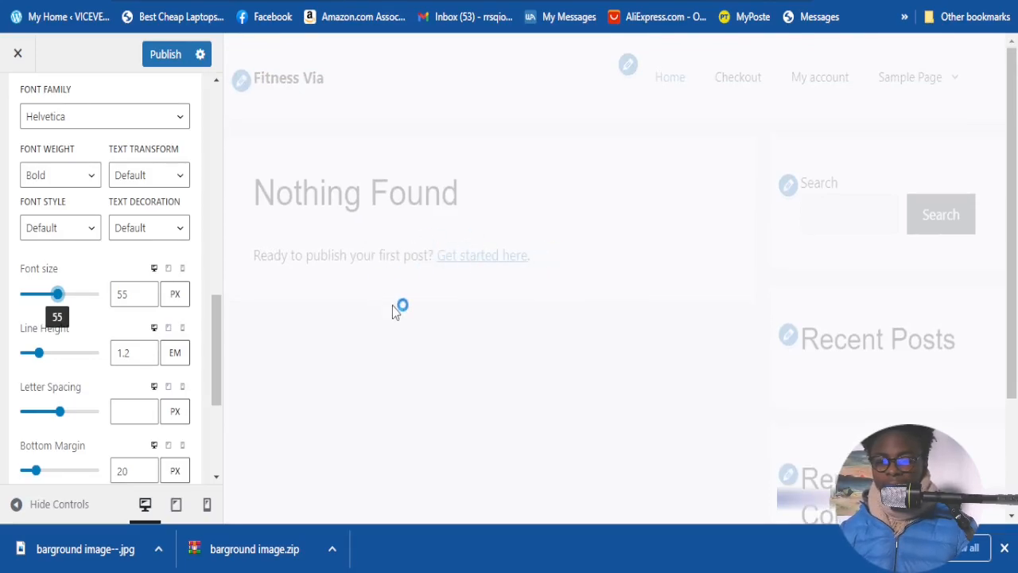
scroll(78, 424, "down", 1)
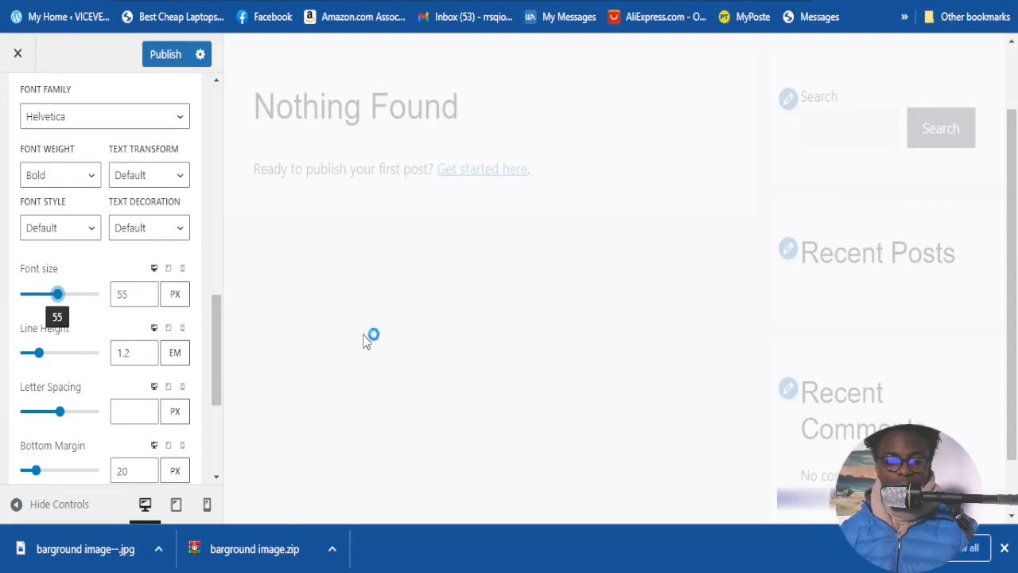
scroll(365, 342, "down", 1)
scroll(376, 324, "up", 1)
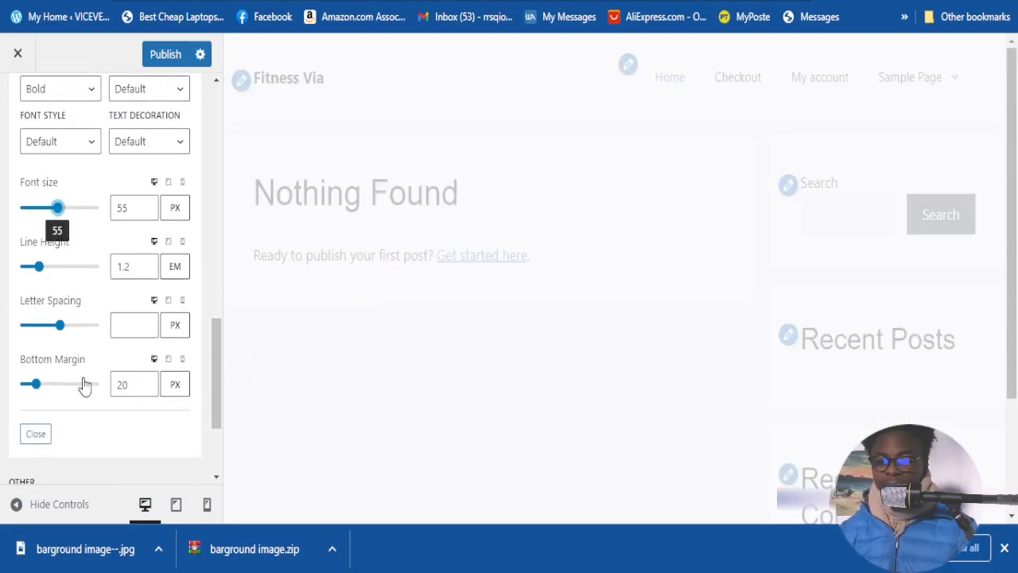
scroll(84, 387, "down", 2)
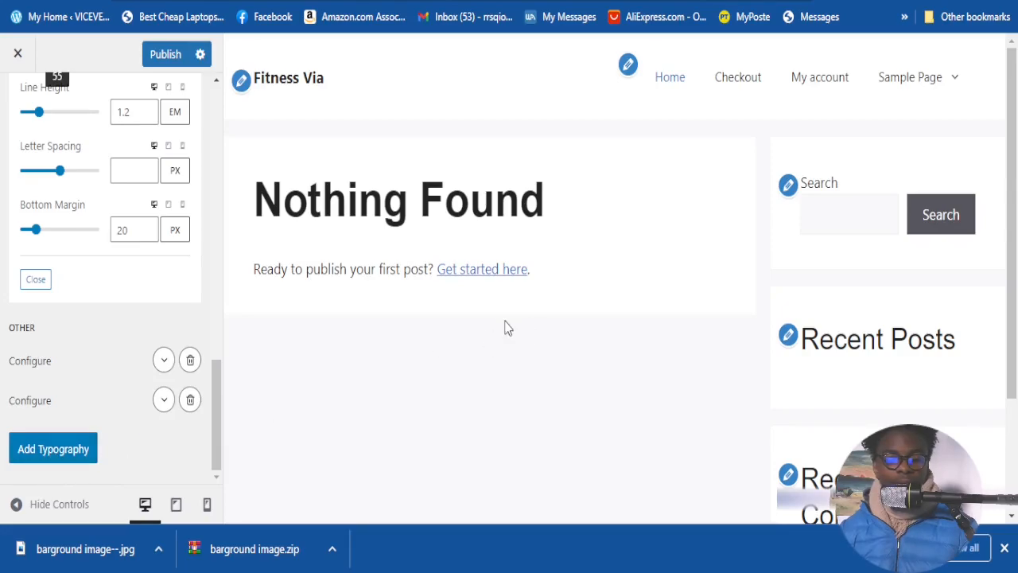
scroll(501, 330, "down", 2)
scroll(498, 332, "up", 2)
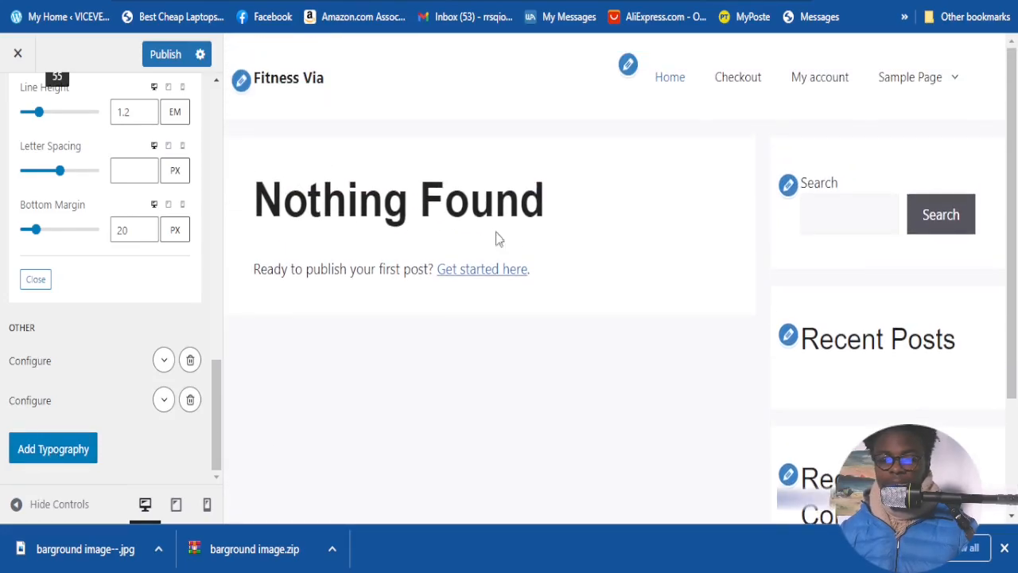
scroll(876, 425, "down", 2)
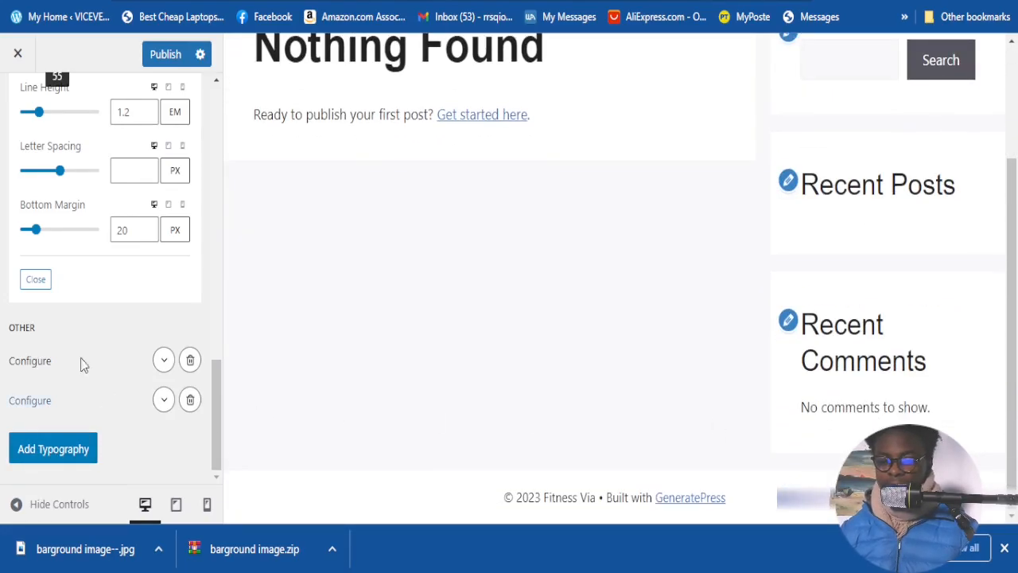
Add another blank typography entry at the end of the Typography Manager list
left_click(64, 450)
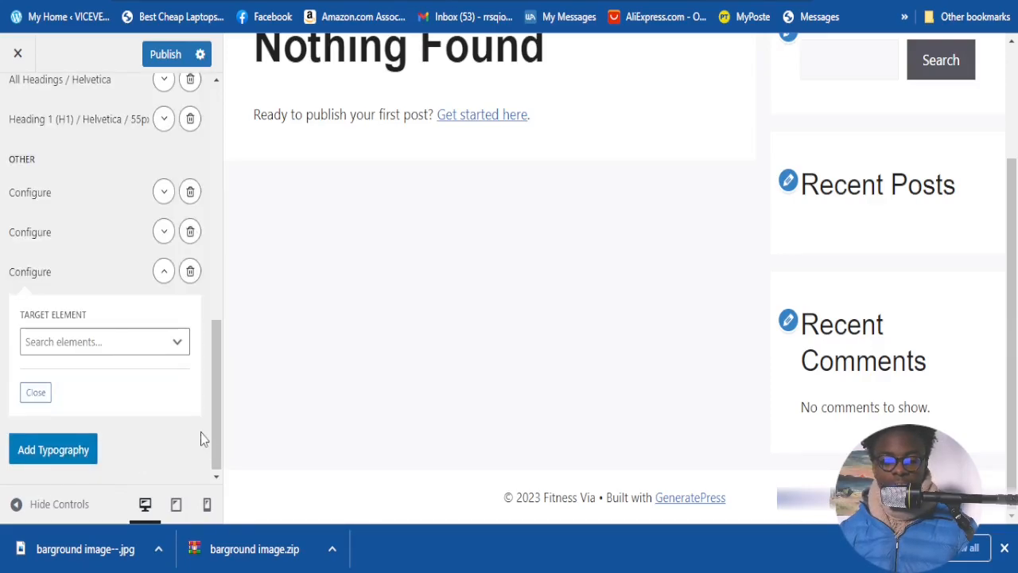
left_click(46, 454)
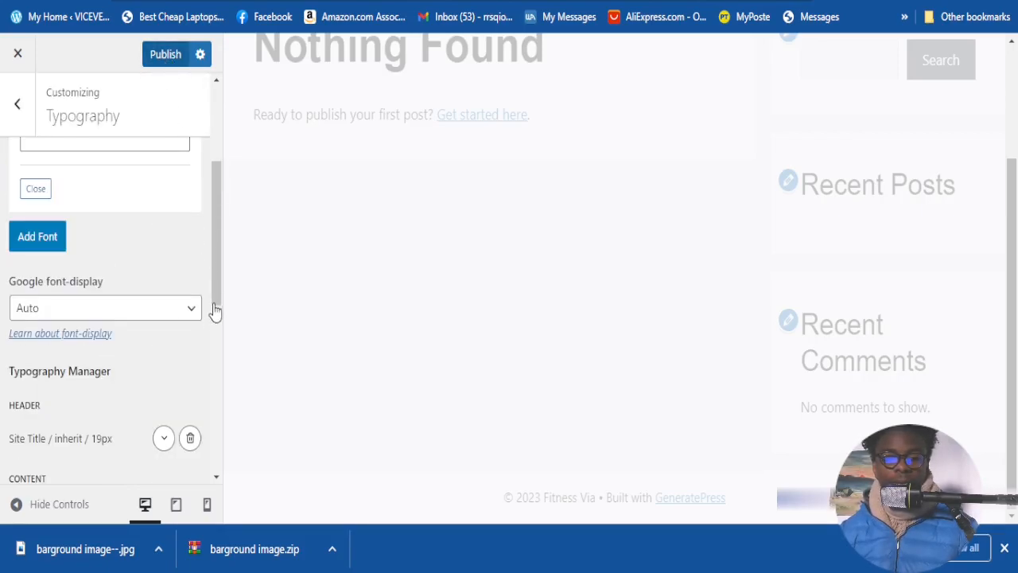
Publish the typography customizations and close the theme customizer
scroll(214, 123, "up", 1)
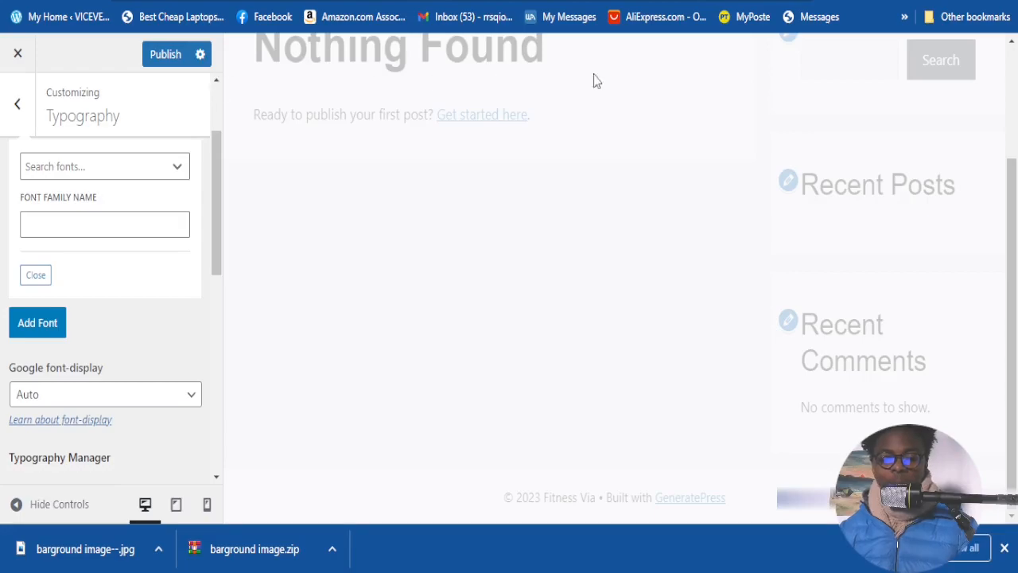
left_click(163, 61)
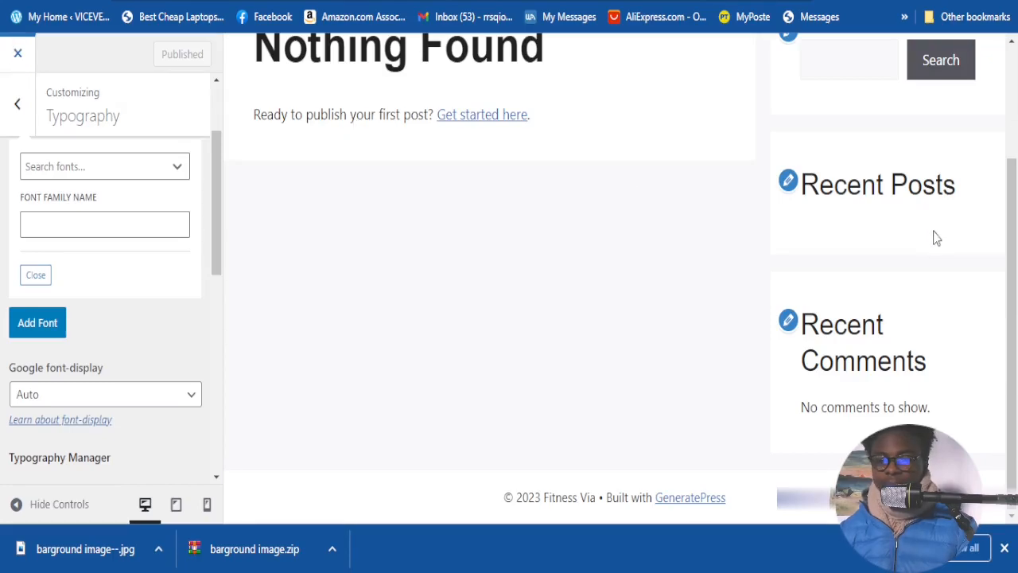
left_click(18, 53)
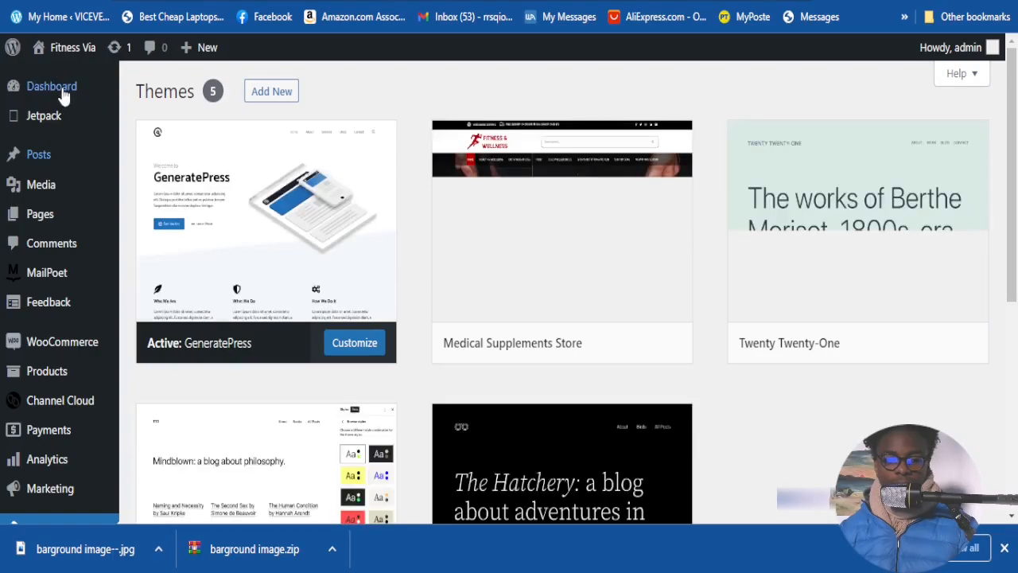
Visit the live Fitness Via site and examine the headings on its home page
mouse_move(70, 54)
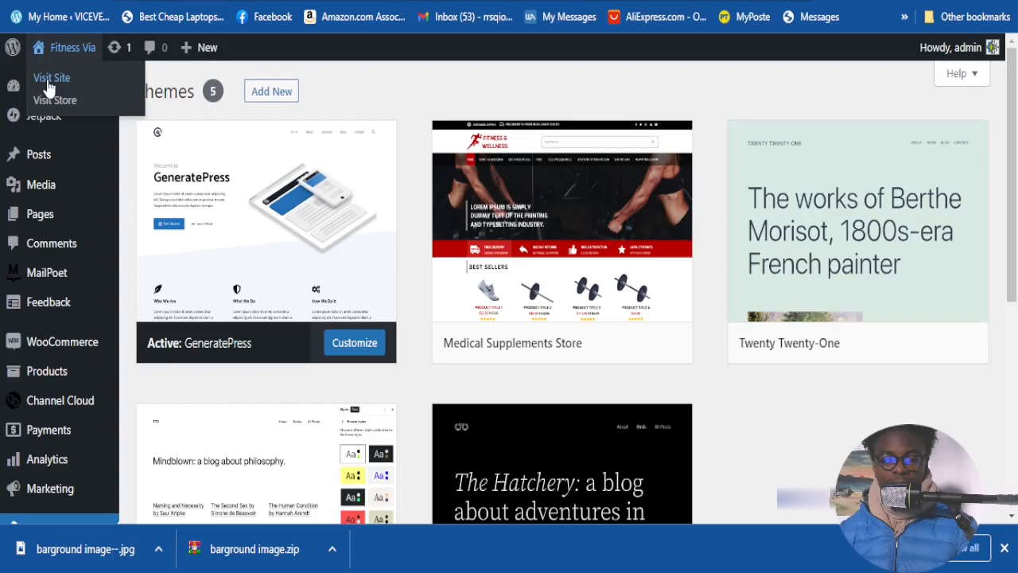
left_click(127, 86)
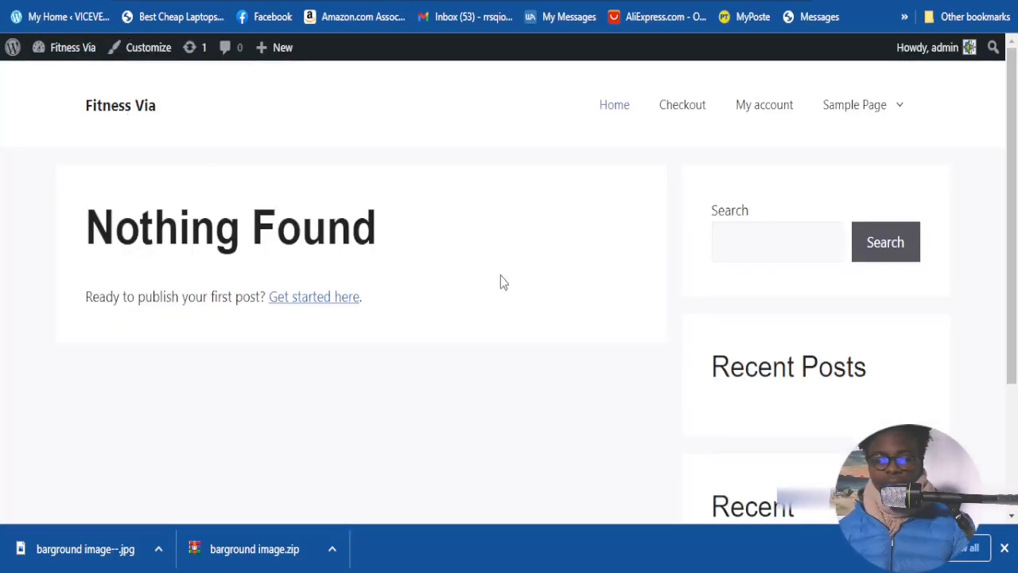
scroll(364, 262, "down", 2)
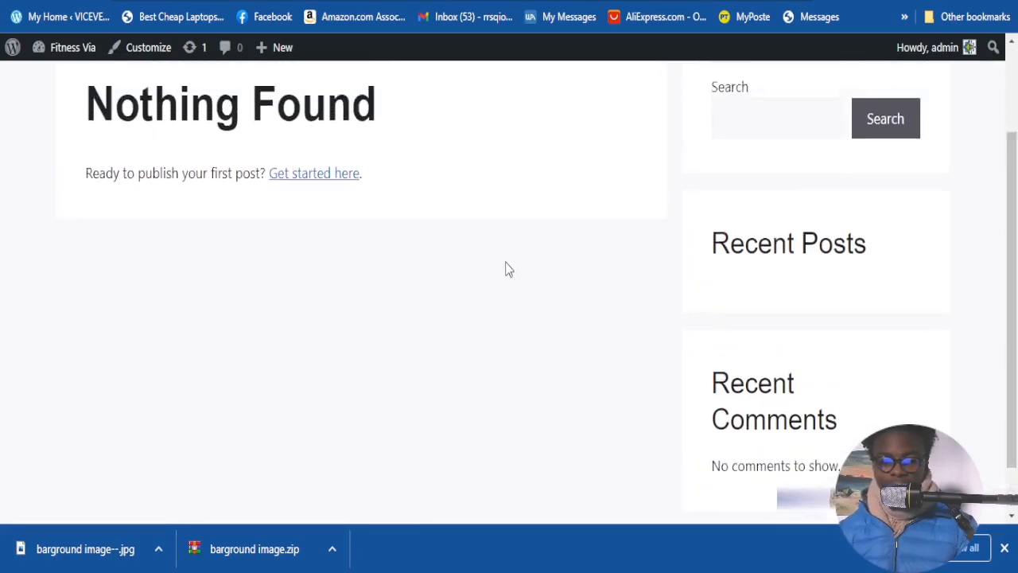
scroll(509, 269, "up", 2)
Open the site's Sample Page and examine how its title, body text and sidebar headings are styled
mouse_move(851, 114)
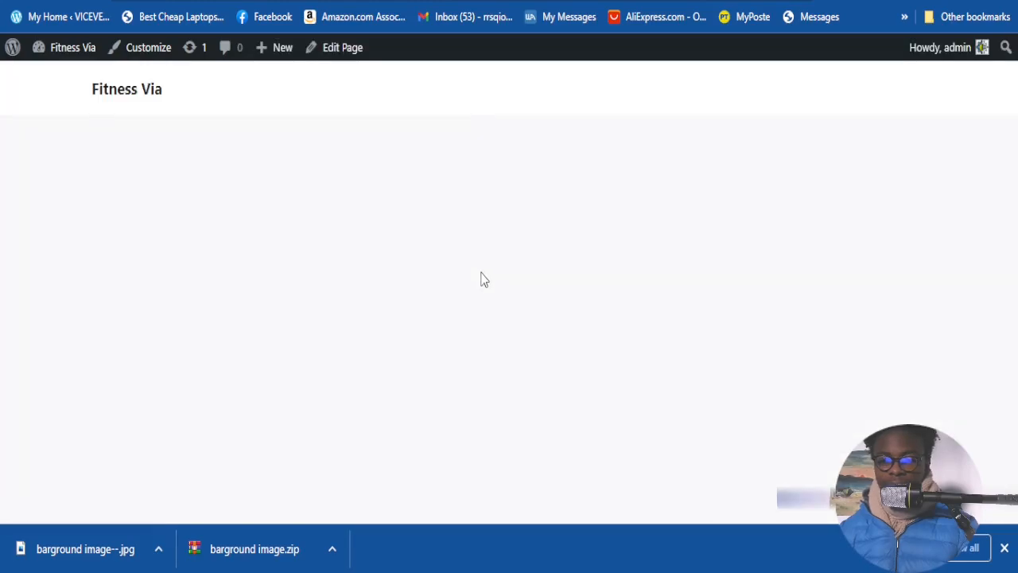
scroll(482, 280, "down", 1)
scroll(438, 289, "down", 2)
scroll(405, 220, "up", 2)
scroll(307, 262, "down", 1)
scroll(329, 195, "down", 4)
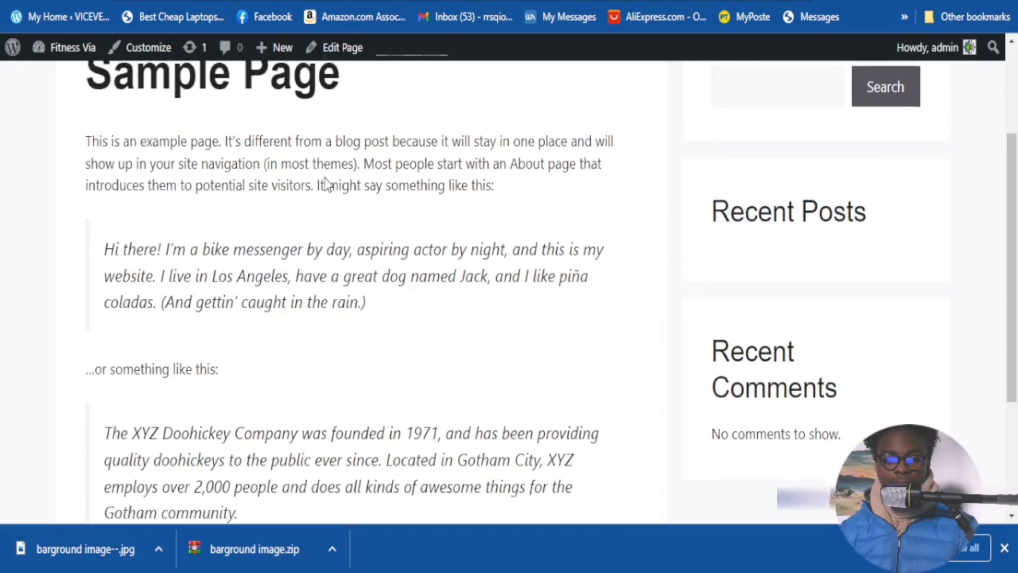
scroll(522, 318, "up", 5)
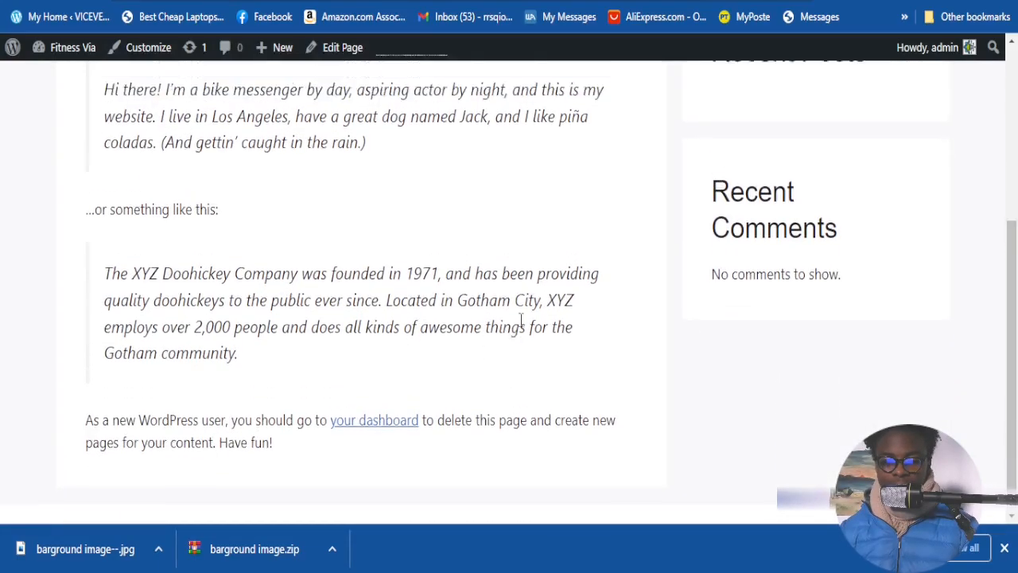